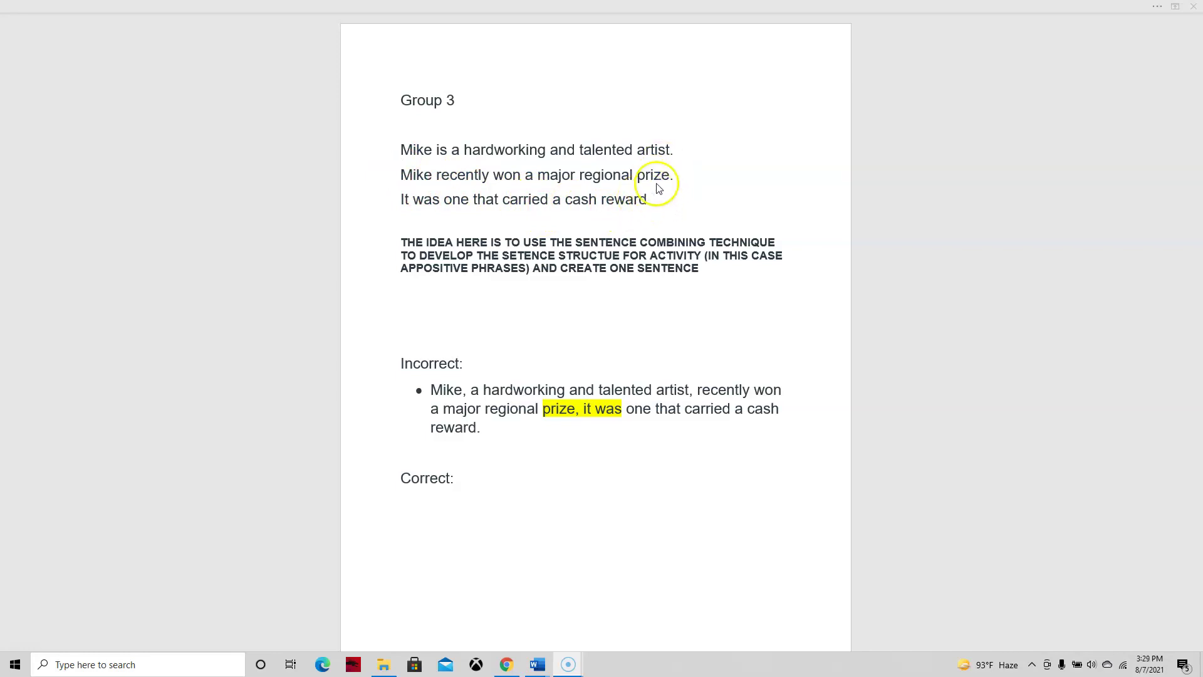
# - Join the three Group 3 sentences into one running paragraph, separated by spaces
pyautogui.click(678, 155)
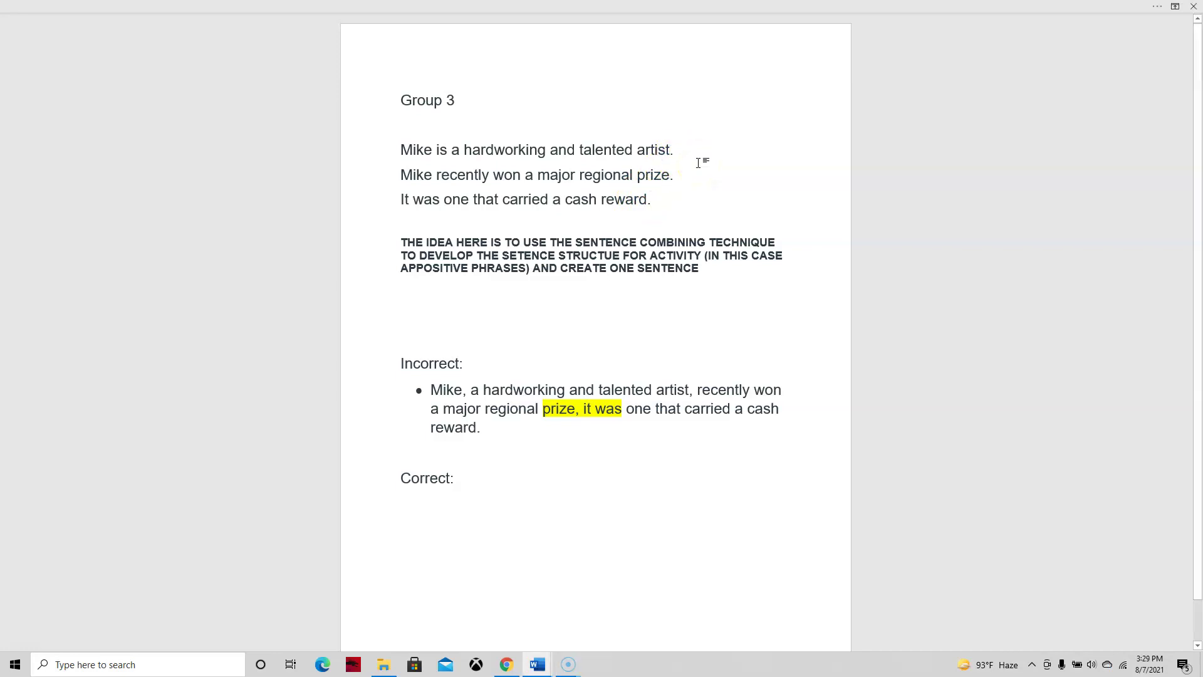
pyautogui.press('Delete')
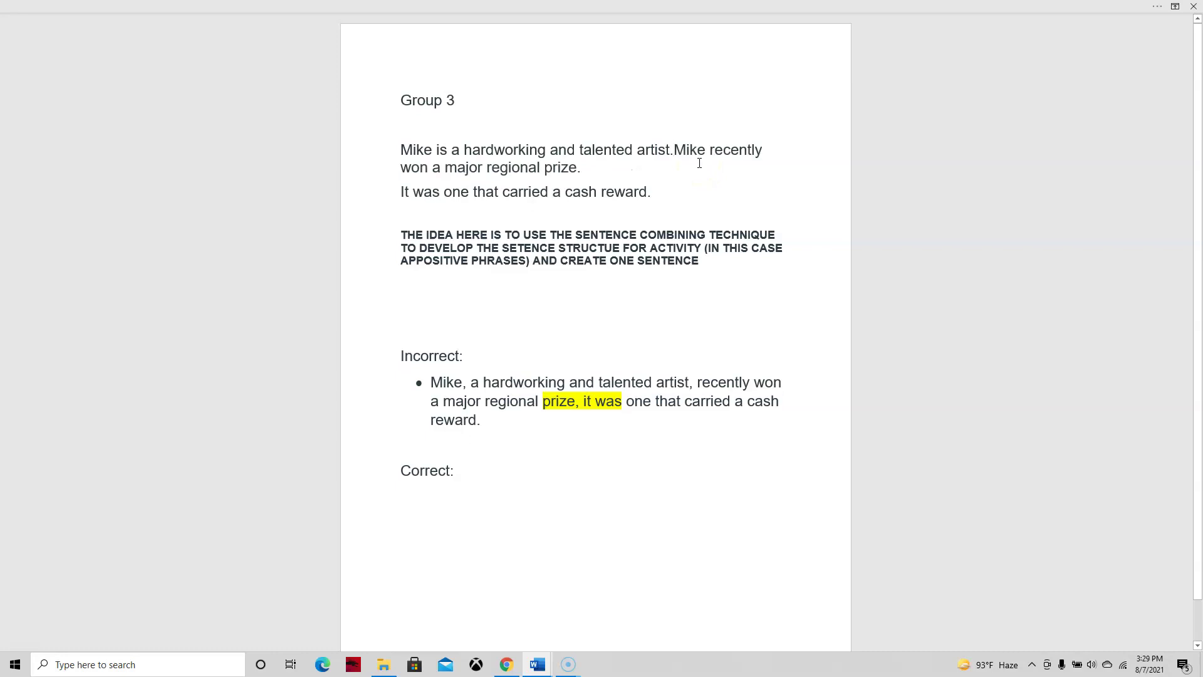
pyautogui.click(638, 174)
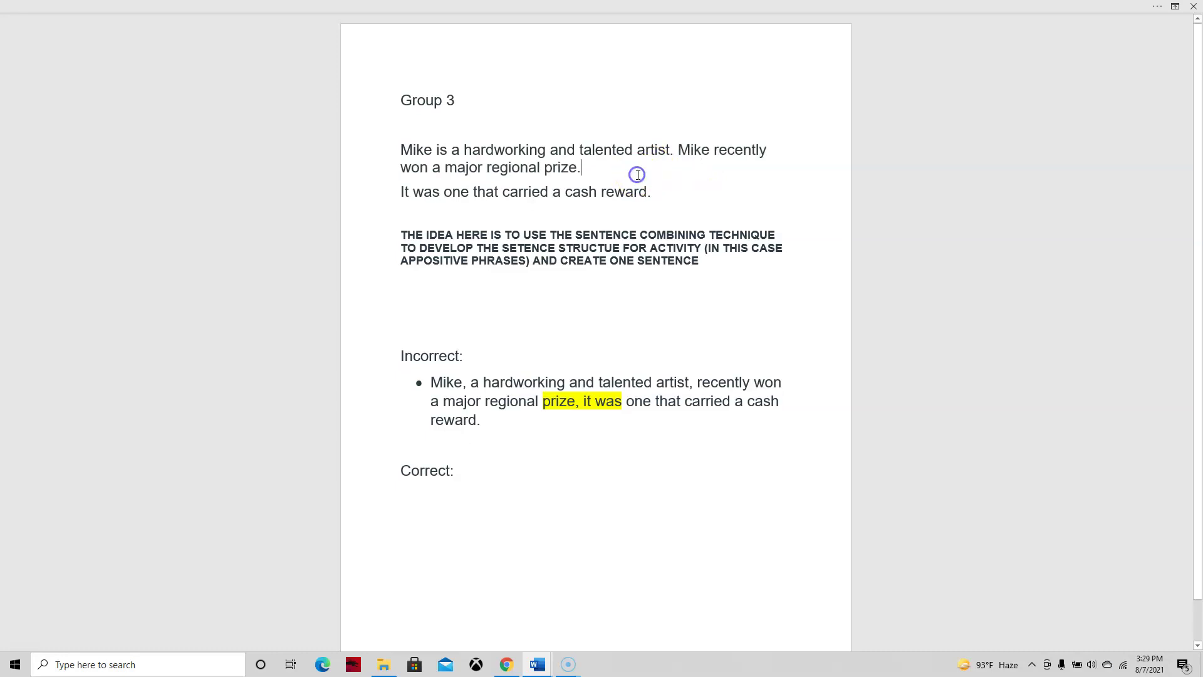
pyautogui.press('Delete')
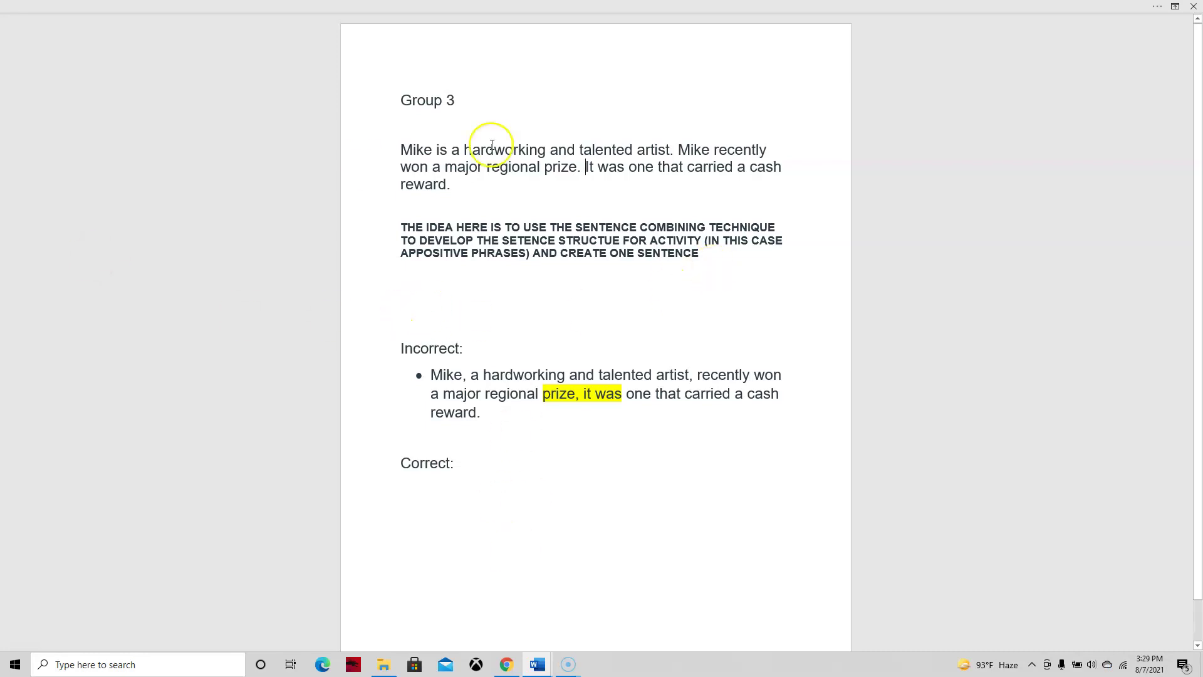
# - Split the Group 3 paragraph back into three separate lines, one sentence per line without leading spaces
pyautogui.click(681, 152)
pyautogui.press('Return')
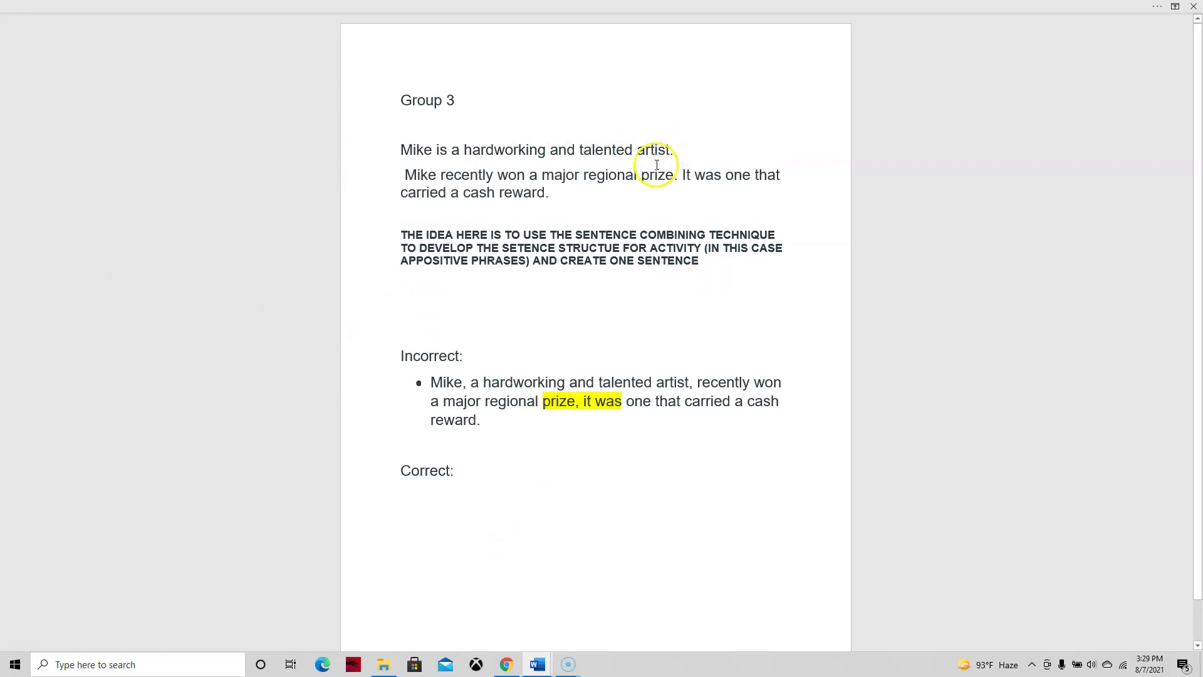
pyautogui.press('Delete')
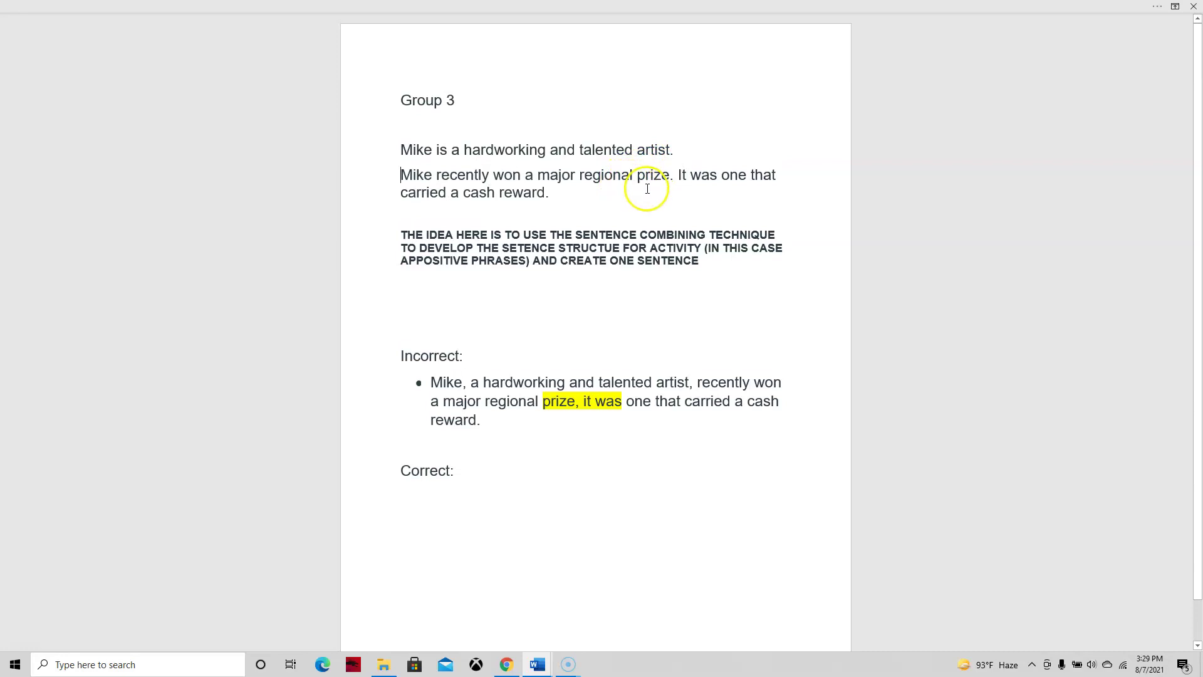
pyautogui.click(677, 175)
pyautogui.press('Return')
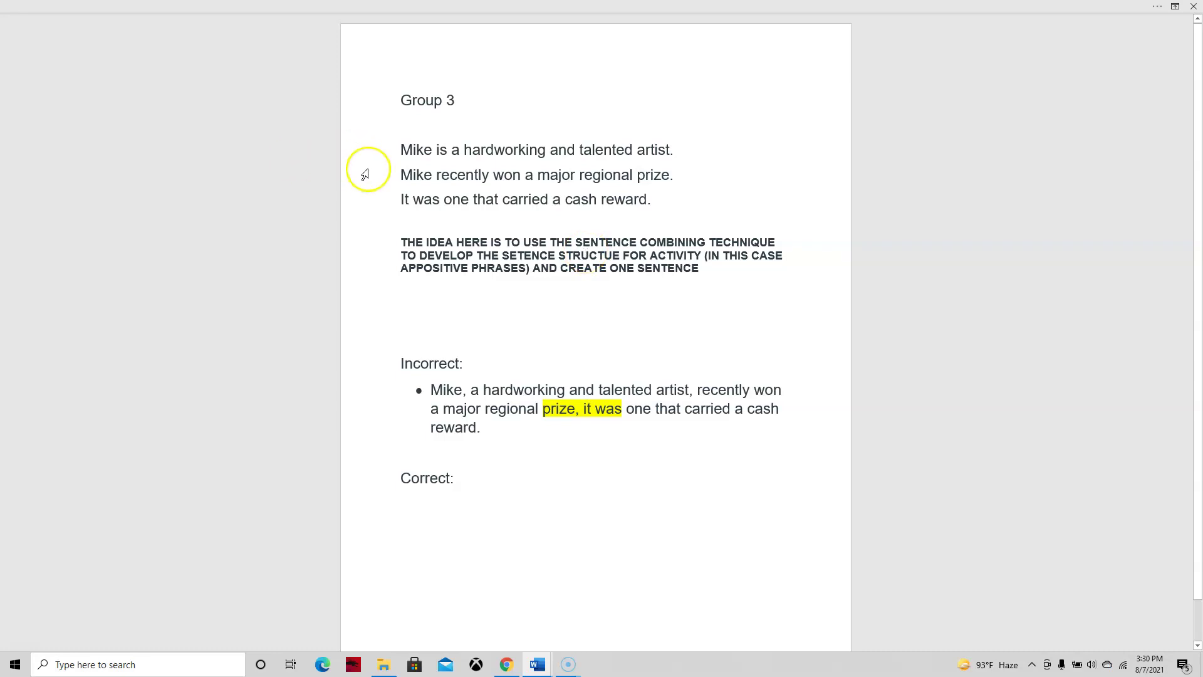
# - Set the ribbon to always show tabs and commands, and highlight the sentence "Mike recently won a major regional prize." in yellow
pyautogui.click(1158, 7)
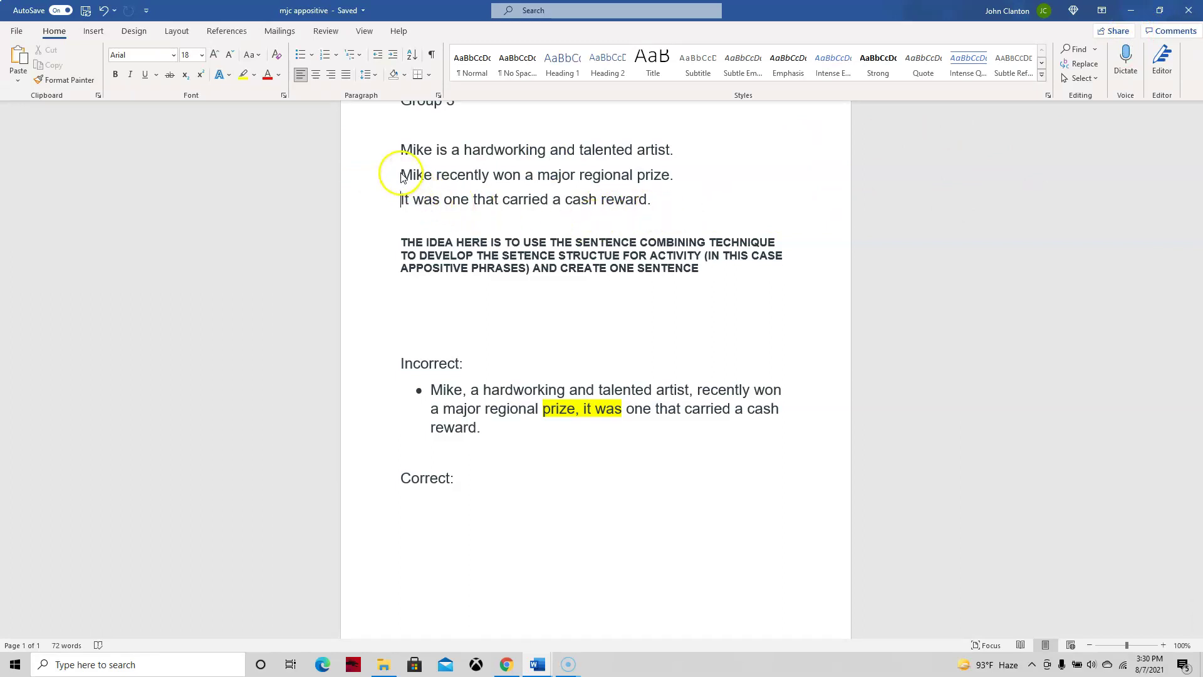
pyautogui.hotkey('ctrl', 'shift', 'F1')
pyautogui.moveTo(401, 176); pyautogui.dragTo(784, 171)
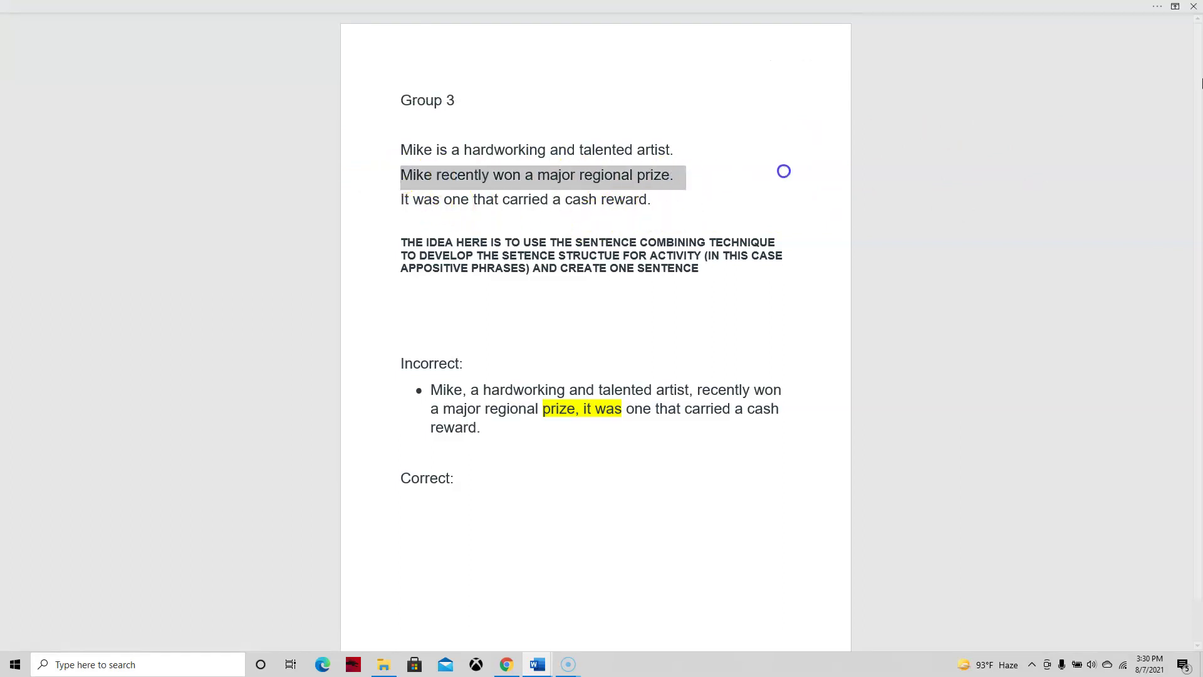
pyautogui.click(1151, 10)
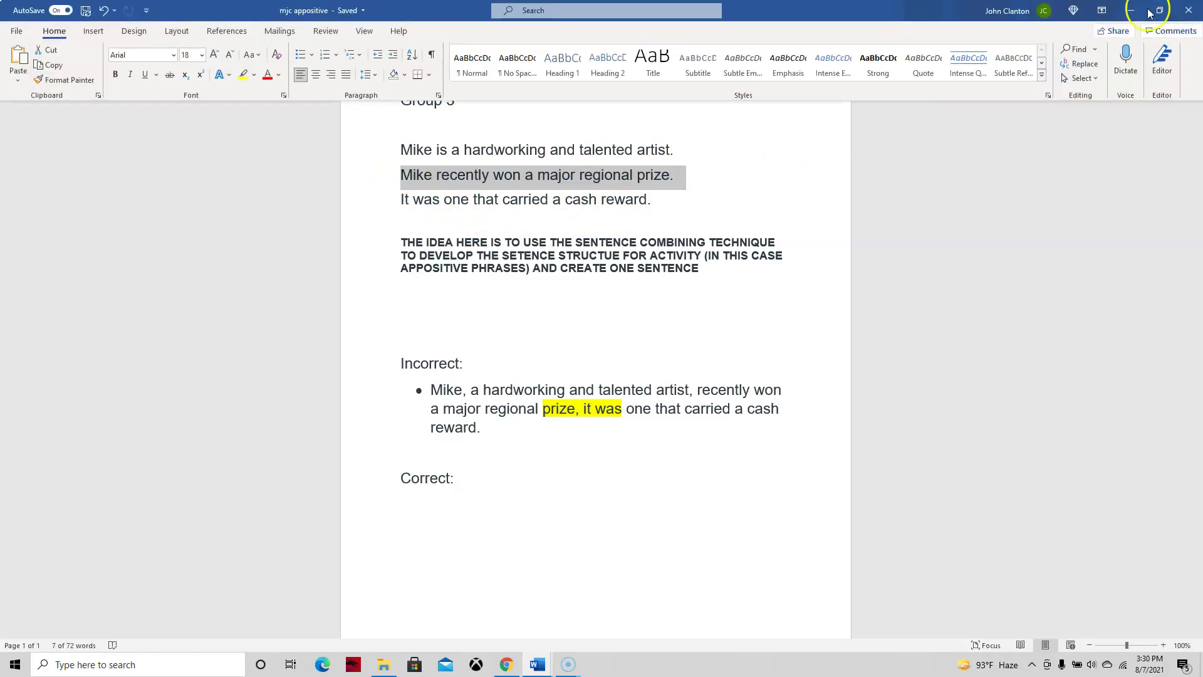
pyautogui.click(1102, 10)
pyautogui.click(1091, 72)
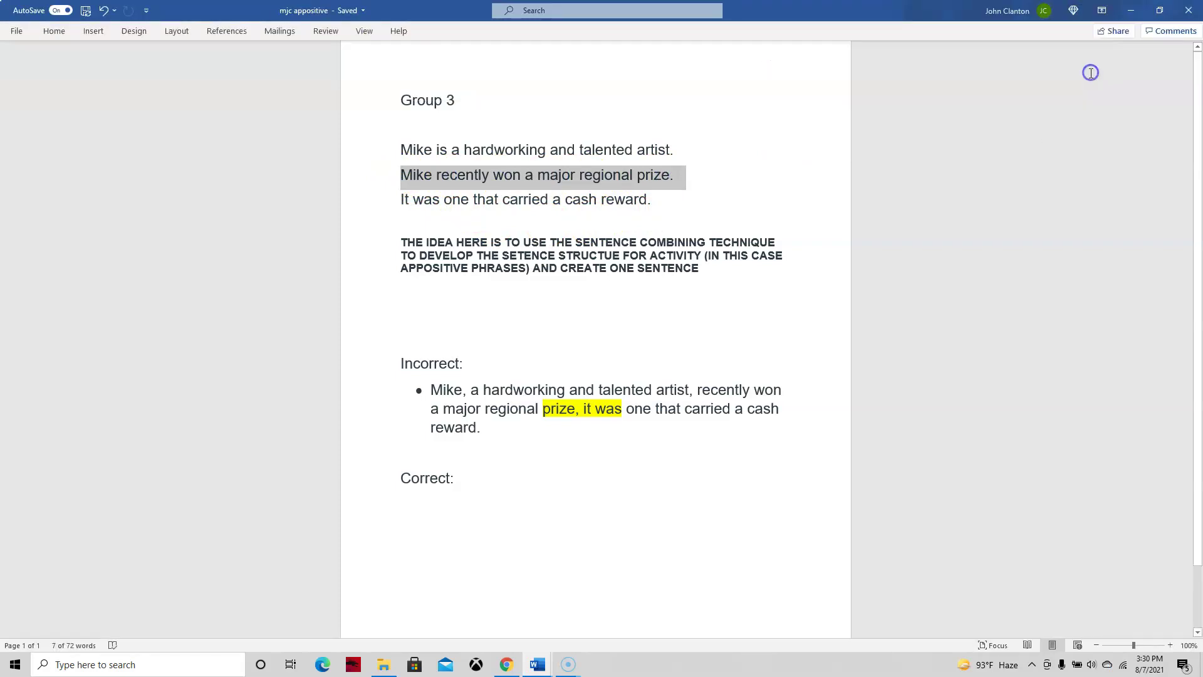
pyautogui.click(1102, 10)
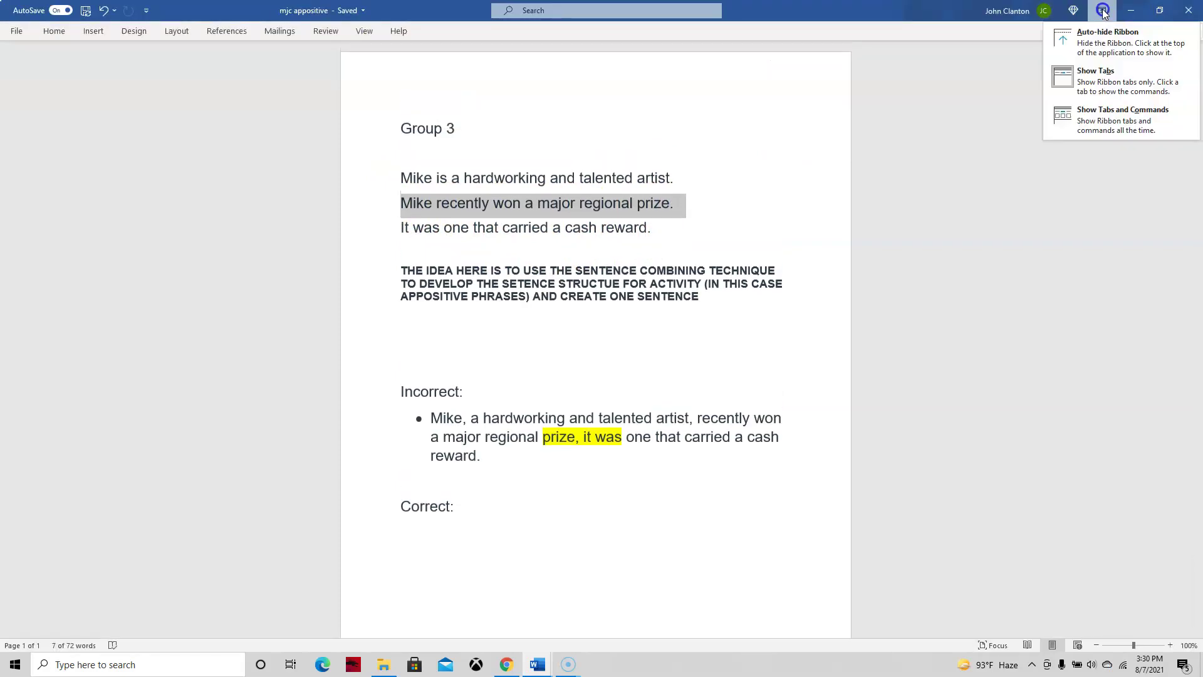
pyautogui.click(1106, 114)
pyautogui.click(253, 75)
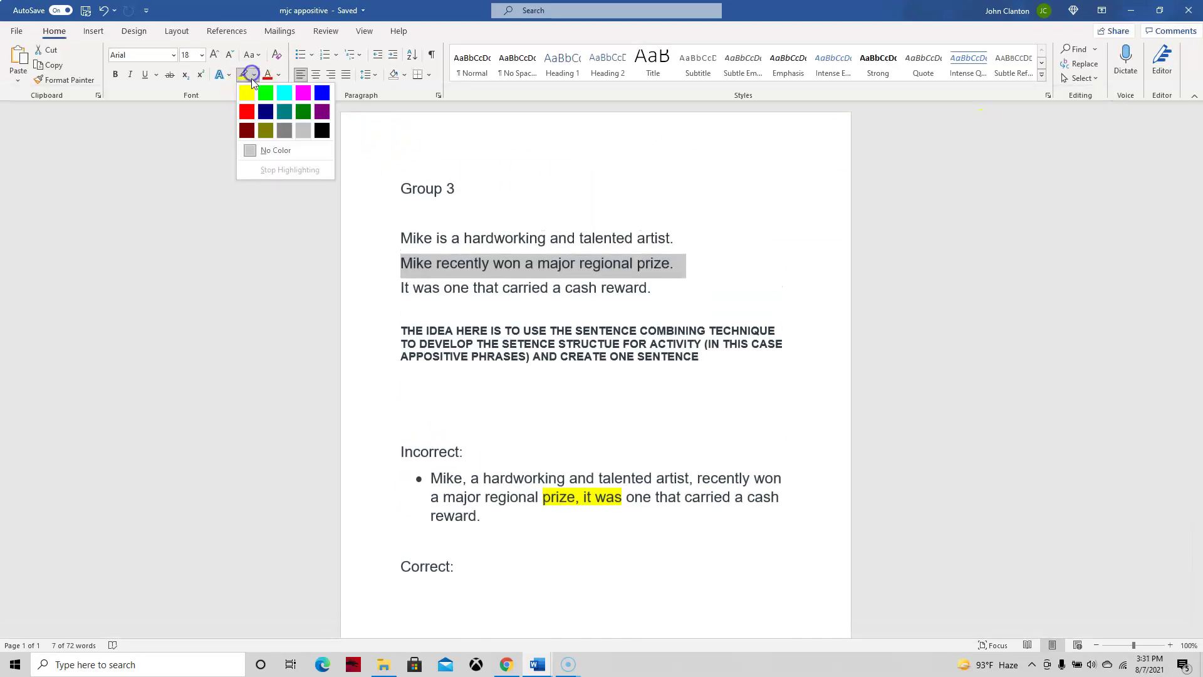
pyautogui.click(247, 93)
pyautogui.click(744, 292)
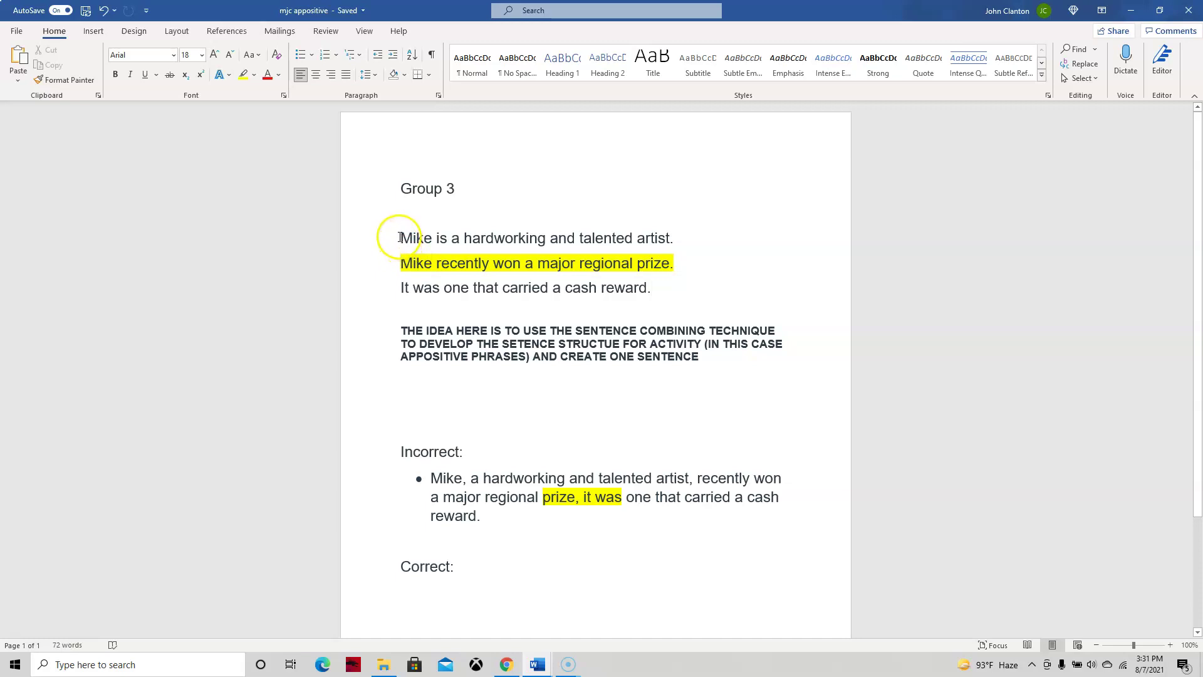
# - Strike through "Mike is" in the first Group 3 sentence and "It was" in the third
pyautogui.moveTo(401, 238); pyautogui.dragTo(451, 235)
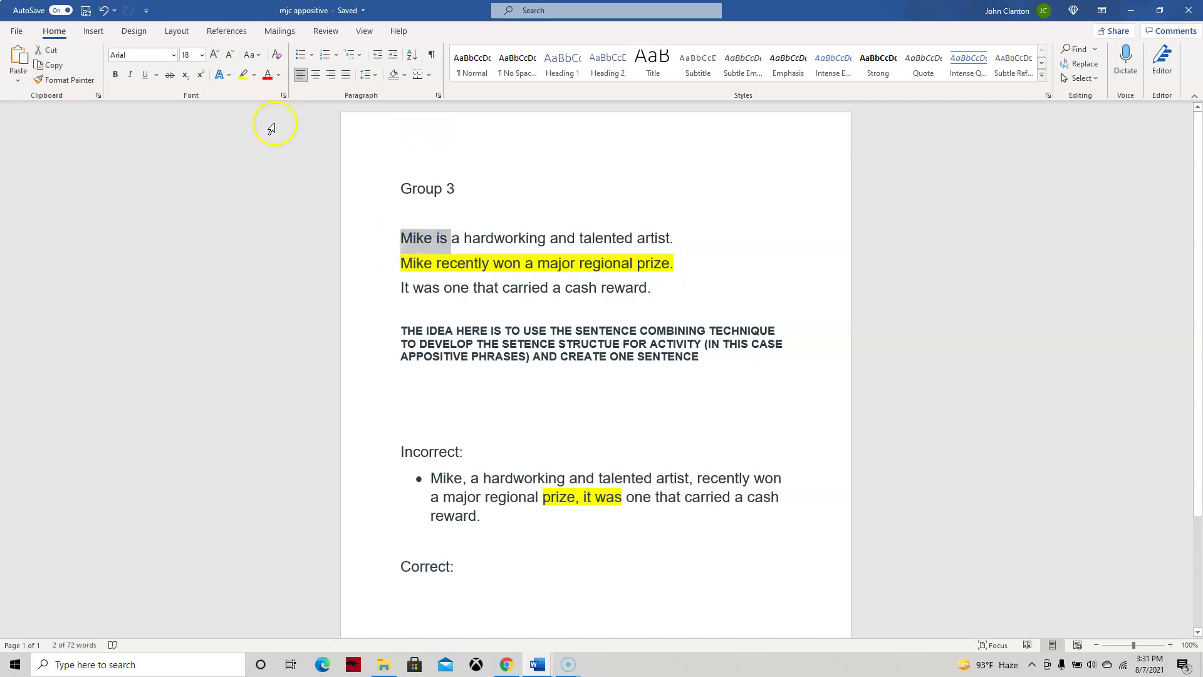
pyautogui.click(169, 74)
pyautogui.moveTo(400, 289); pyautogui.dragTo(438, 287)
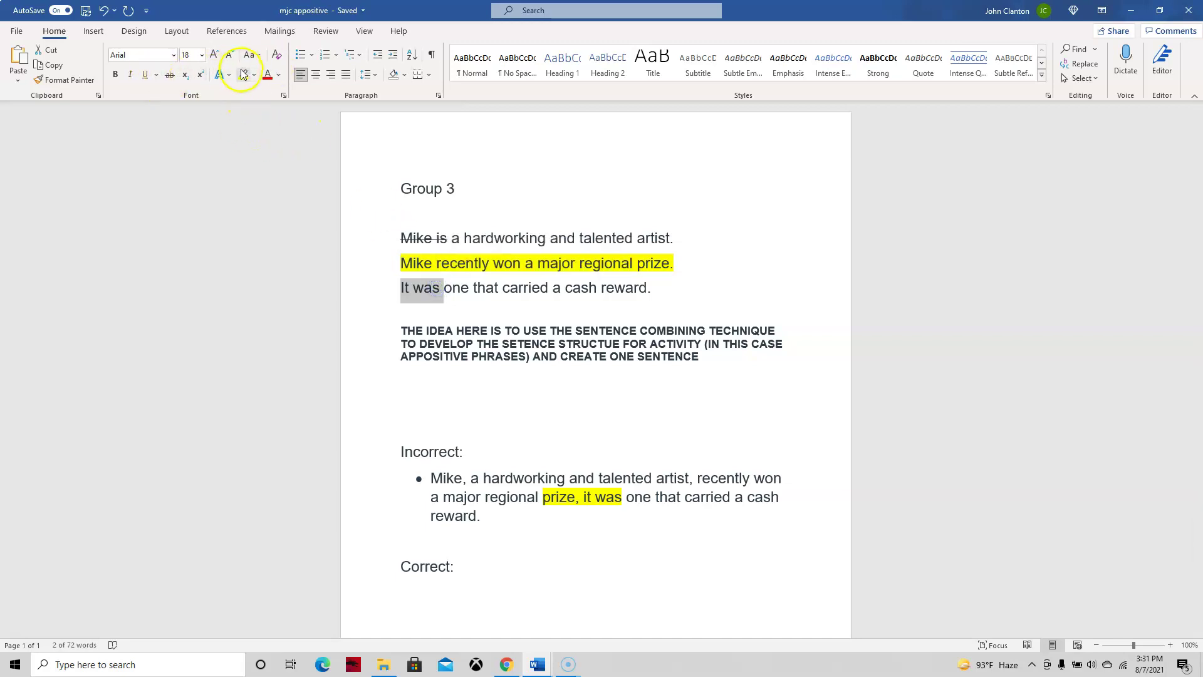
pyautogui.click(169, 76)
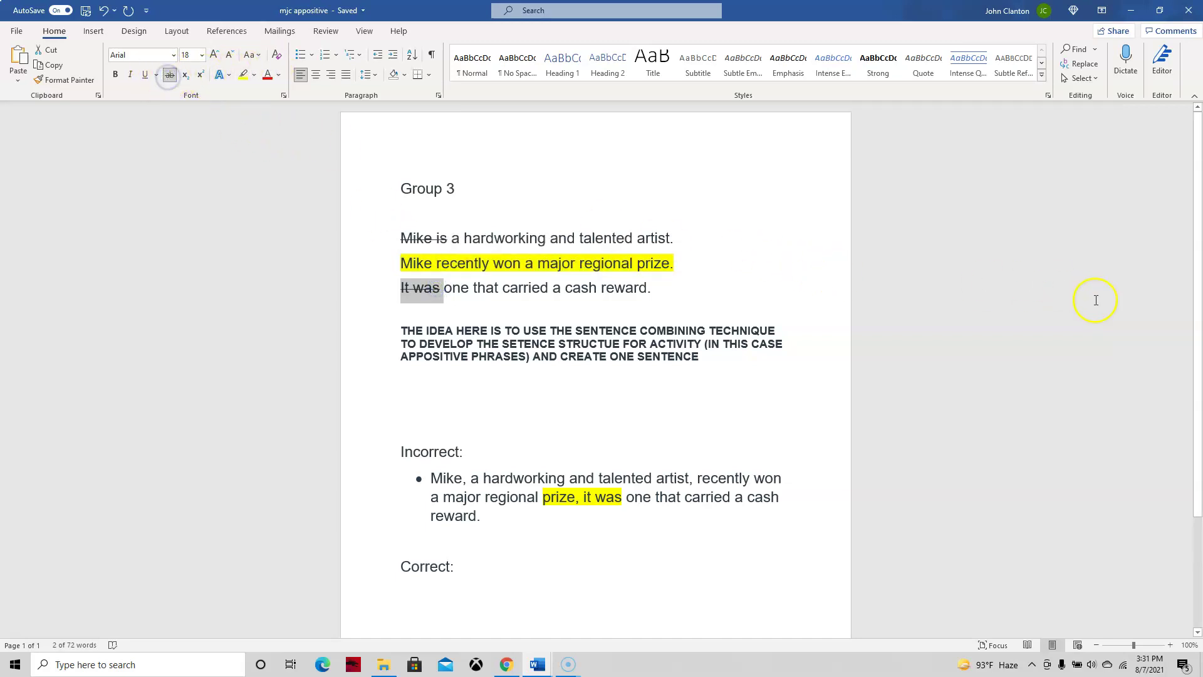
pyautogui.click(1122, 307)
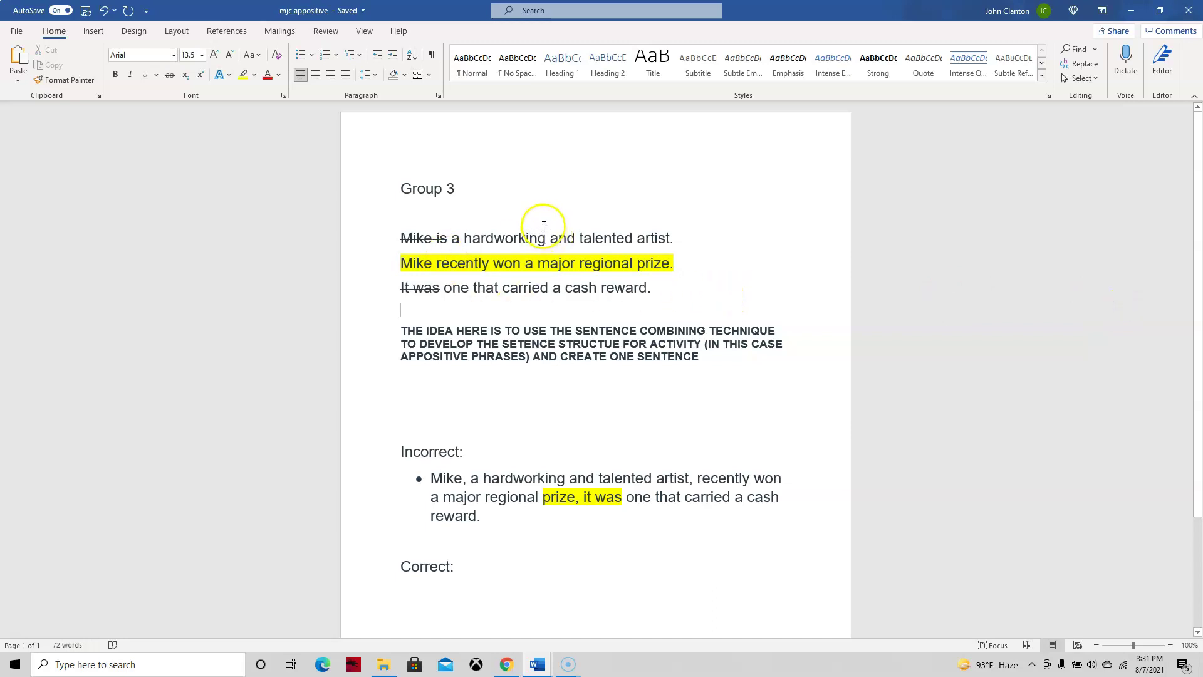
# - After "Correct:", write "A hardworking and talented artist, Mike recently won a major regional prize, one that carried a cash reward."
pyautogui.scroll(-1, 631, 524)
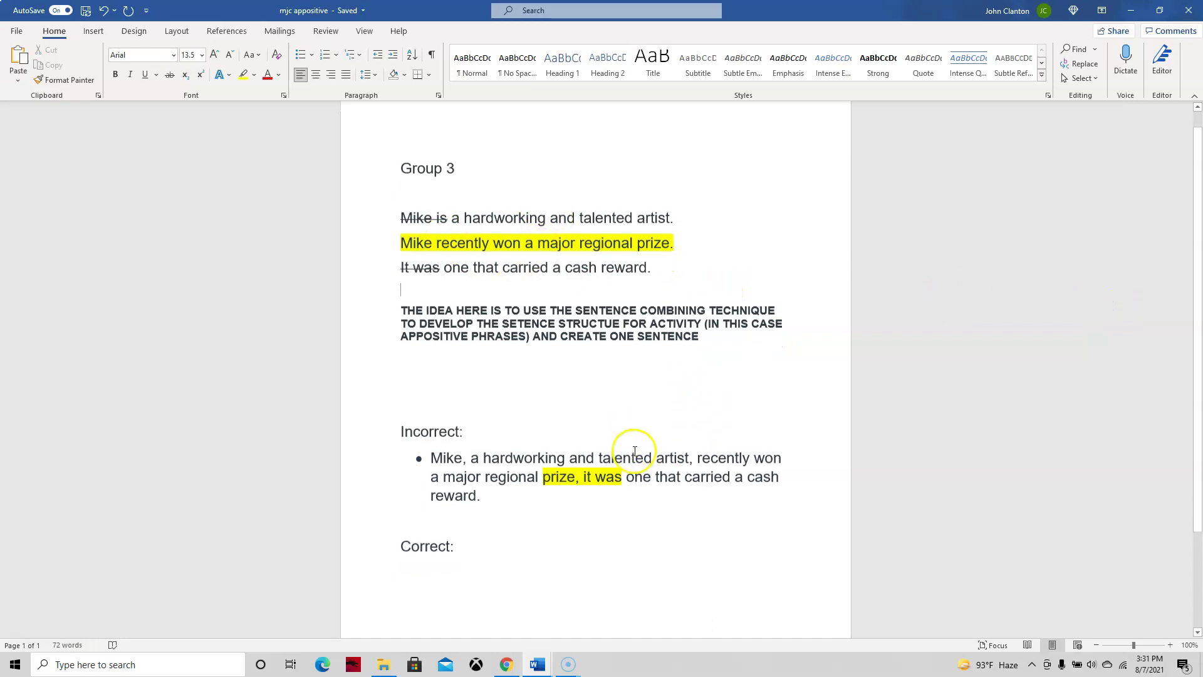
pyautogui.click(492, 539)
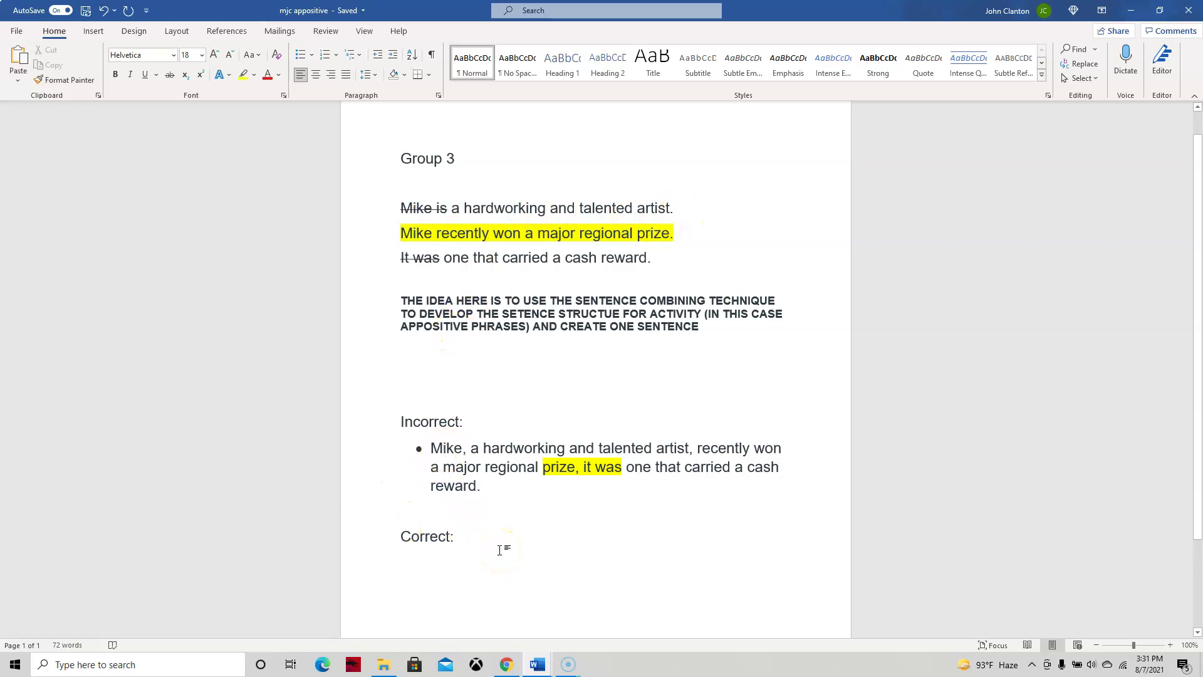
pyautogui.write('A ')
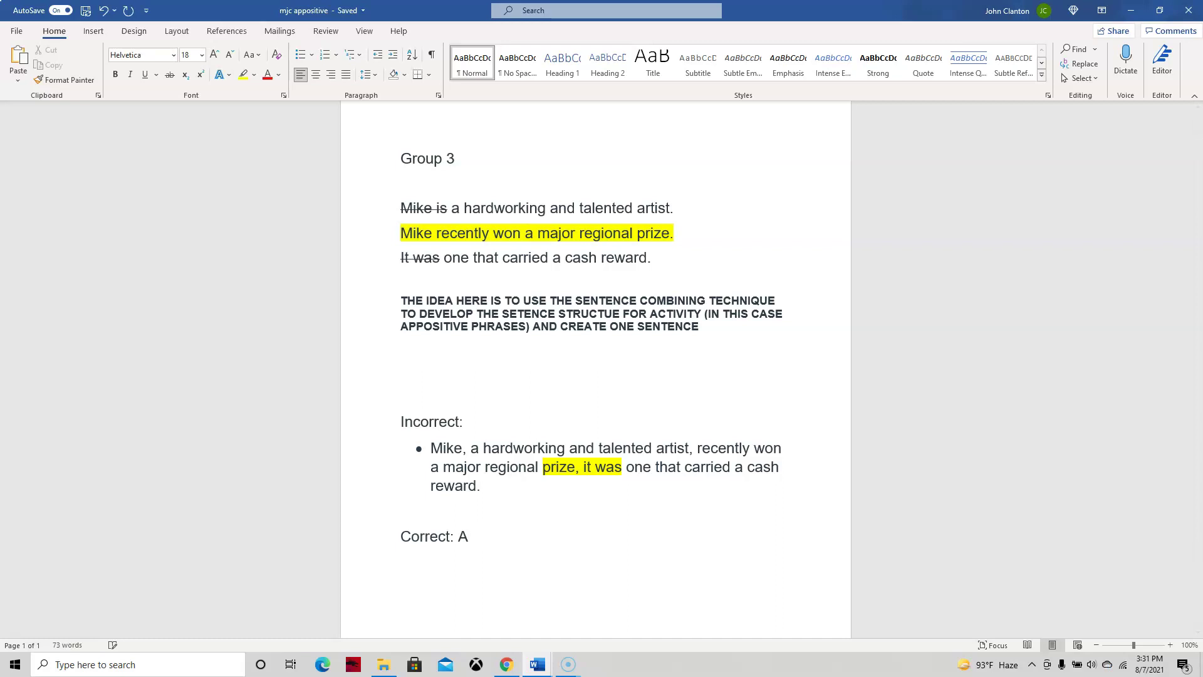
pyautogui.write('hardworking and ')
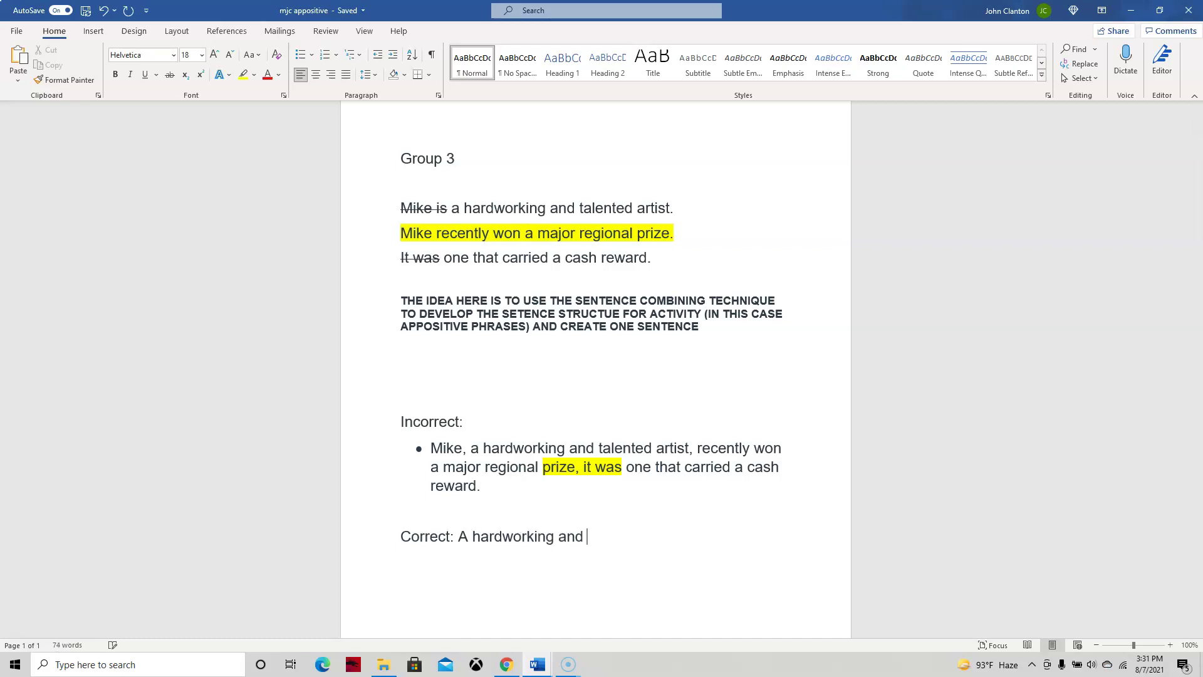
pyautogui.write('talented artist')
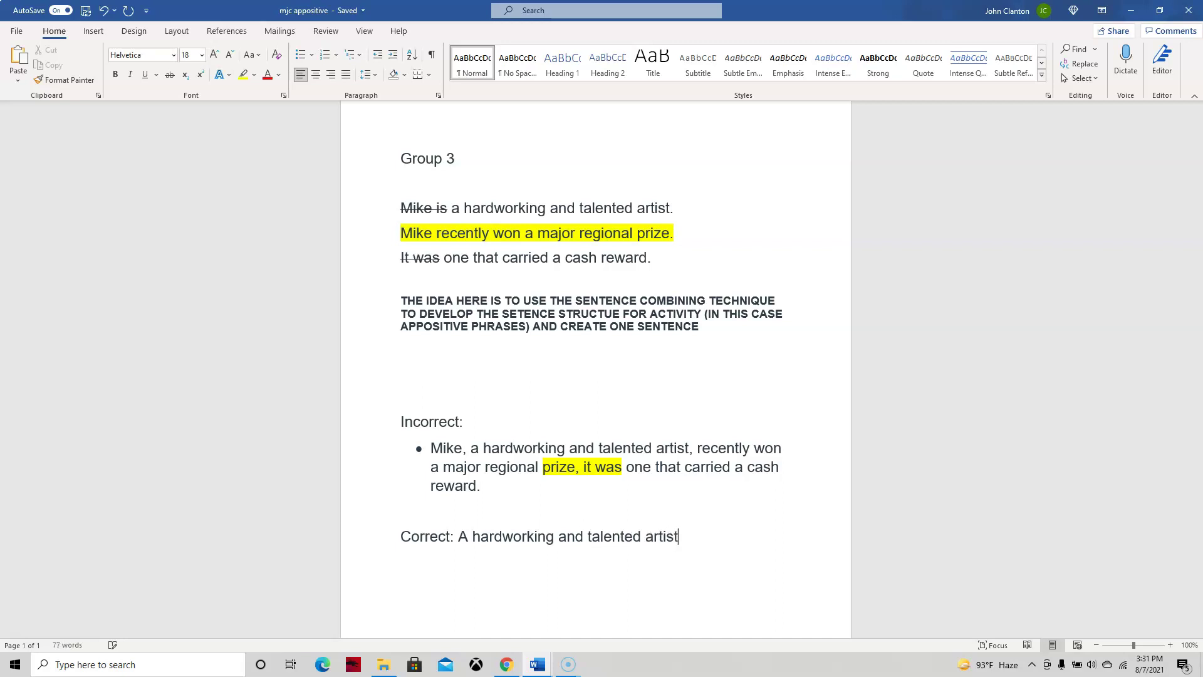
pyautogui.write(', Mike recently won a ma')
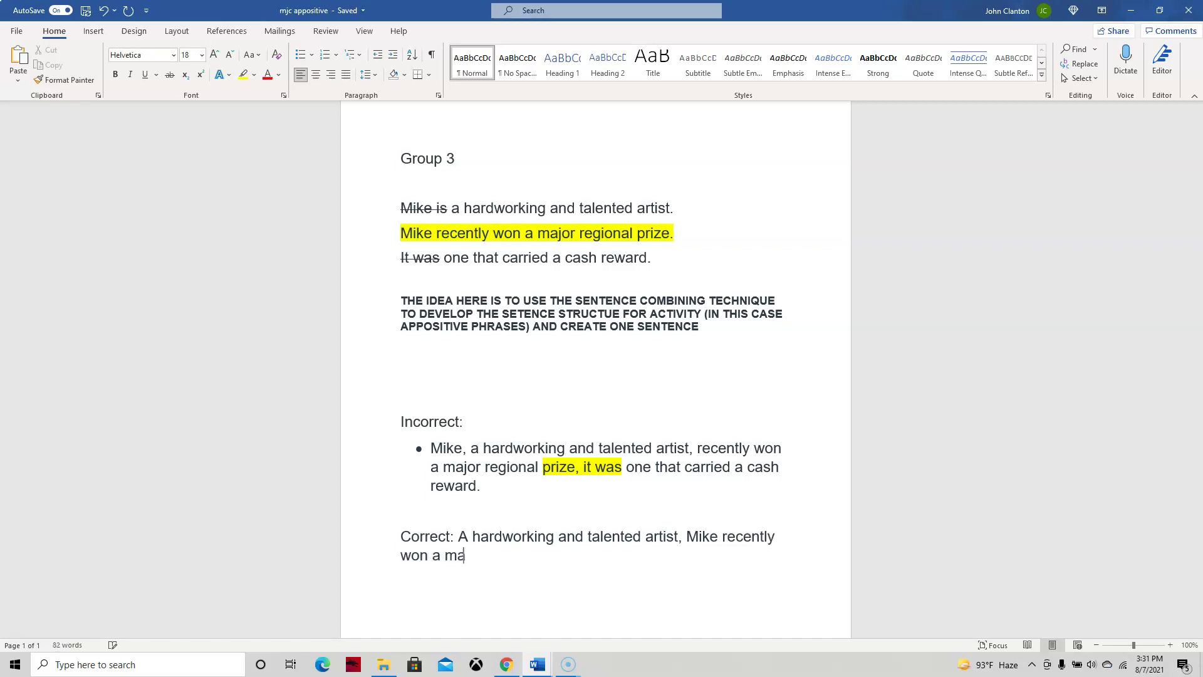
pyautogui.write('jor regional prize,')
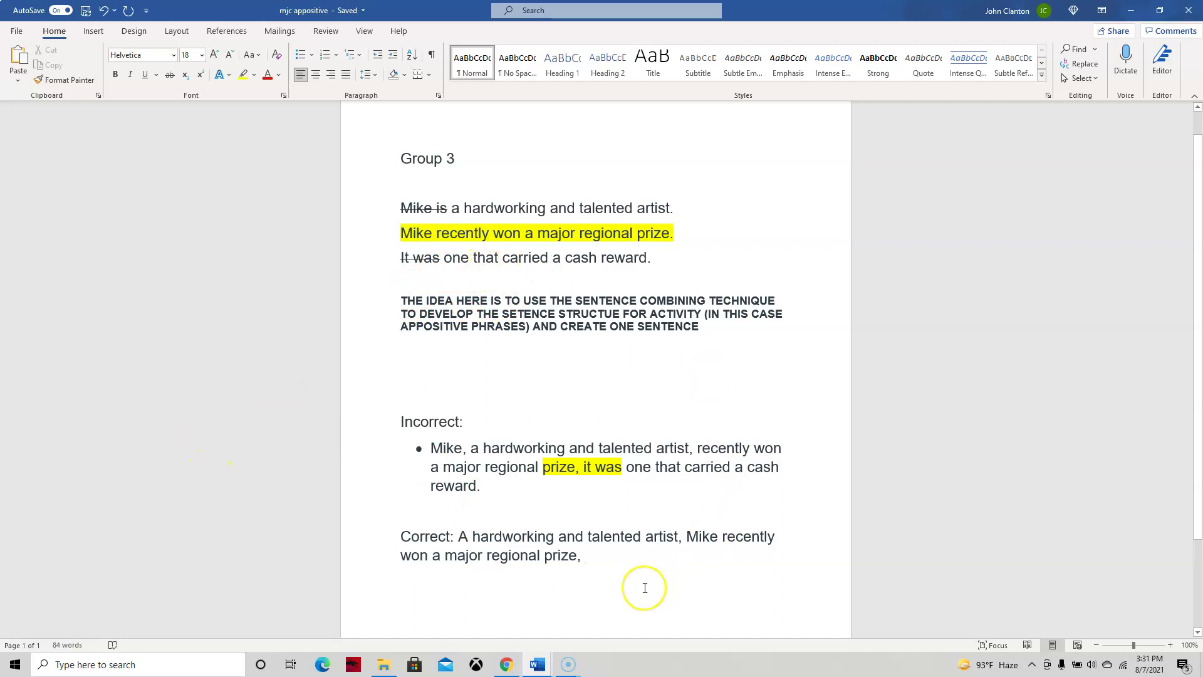
pyautogui.write('one')
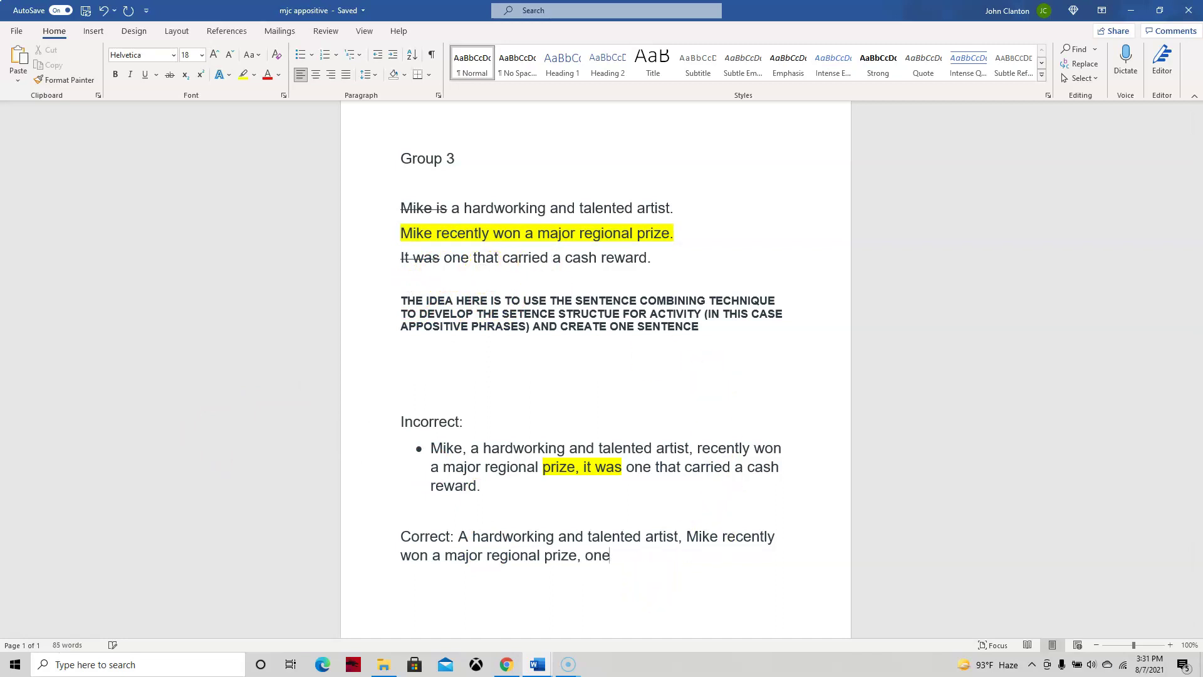
pyautogui.write(' that carried a c')
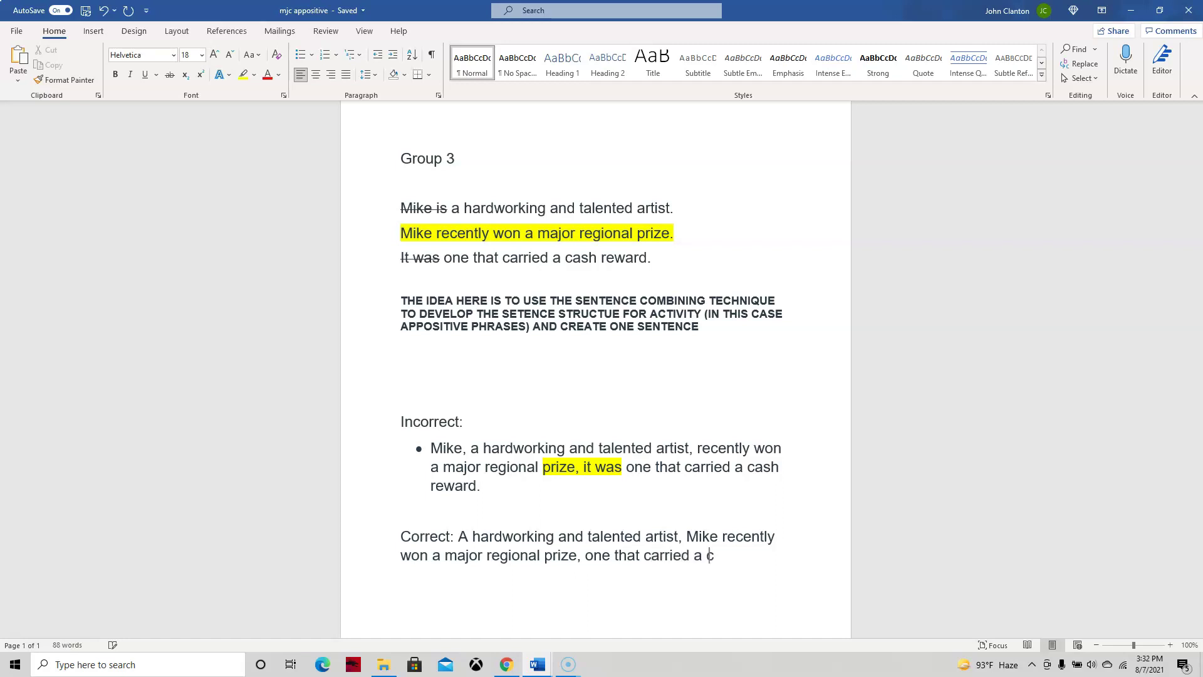
pyautogui.write('ash reward.')
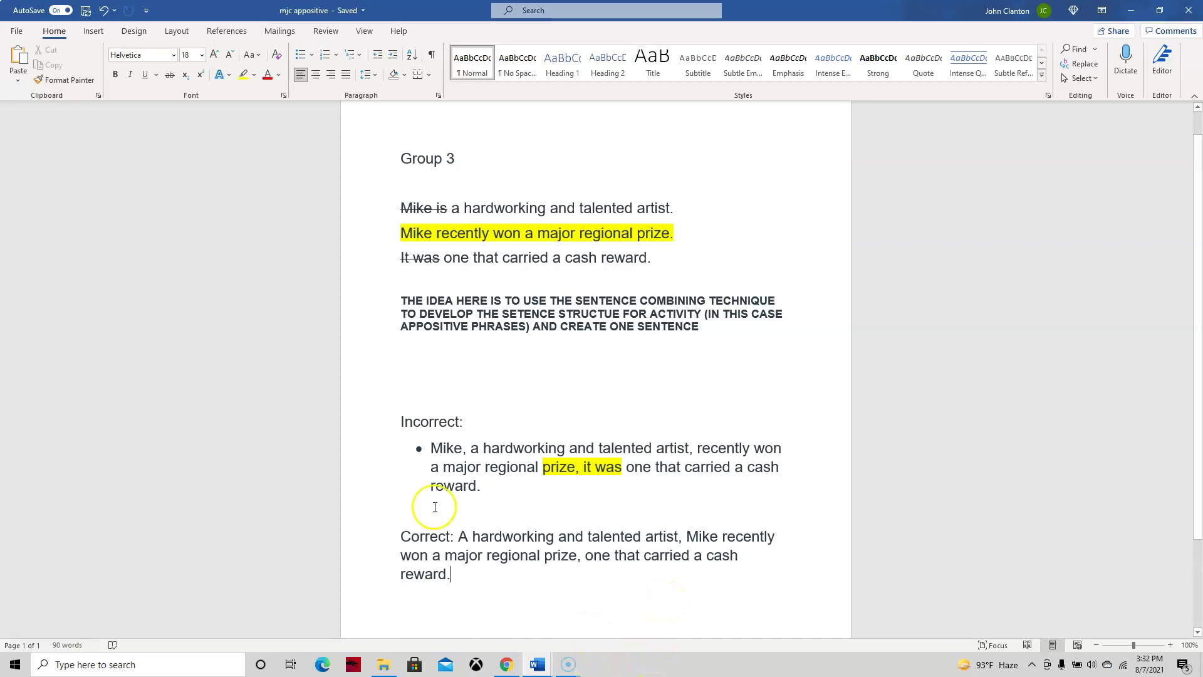
# - Point out the appositive phrases "A hardworking and talented artist" and "one that carried a cash reward." by selecting each in the correct sentence
pyautogui.moveTo(458, 536); pyautogui.dragTo(677, 534)
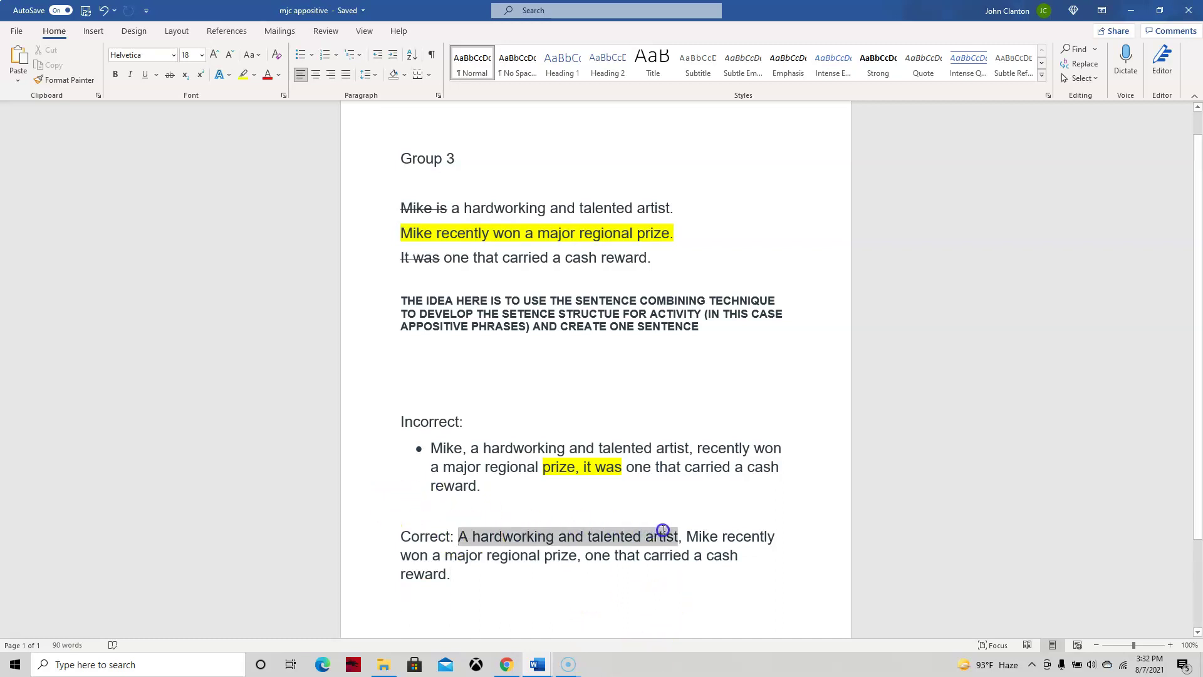
pyautogui.click(631, 594)
pyautogui.moveTo(586, 563); pyautogui.dragTo(758, 576)
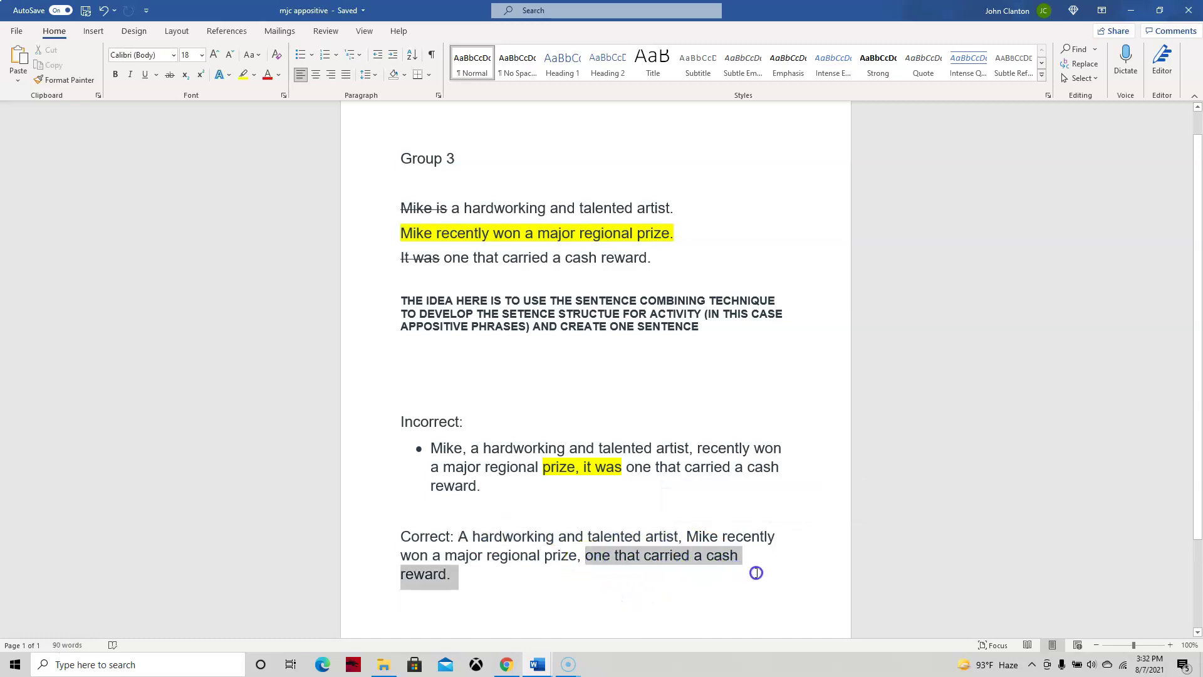
pyautogui.click(619, 573)
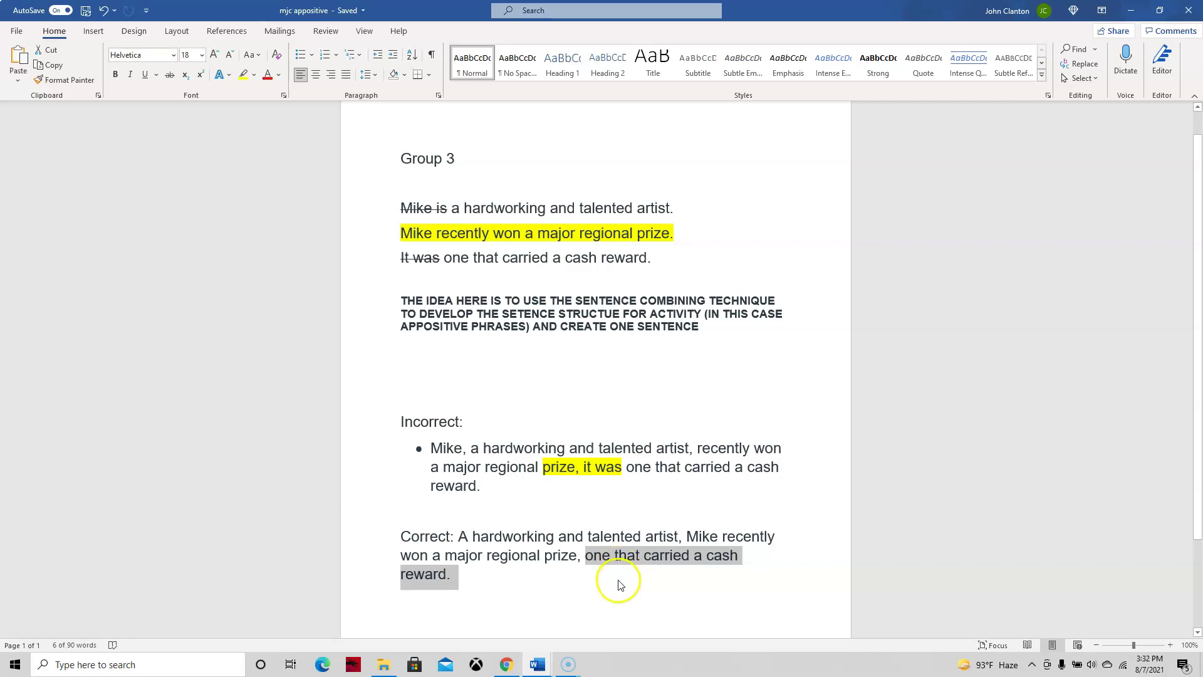
# - Below the correct sentence, begin an alternative version reading "Mike, A hardworking and talented artist, recently", copying the opening appositive from the correct sentence
pyautogui.click(458, 537)
pyautogui.moveTo(458, 537); pyautogui.dragTo(656, 531)
pyautogui.hotkey('ctrl', 'c')
pyautogui.rightClick(655, 535)
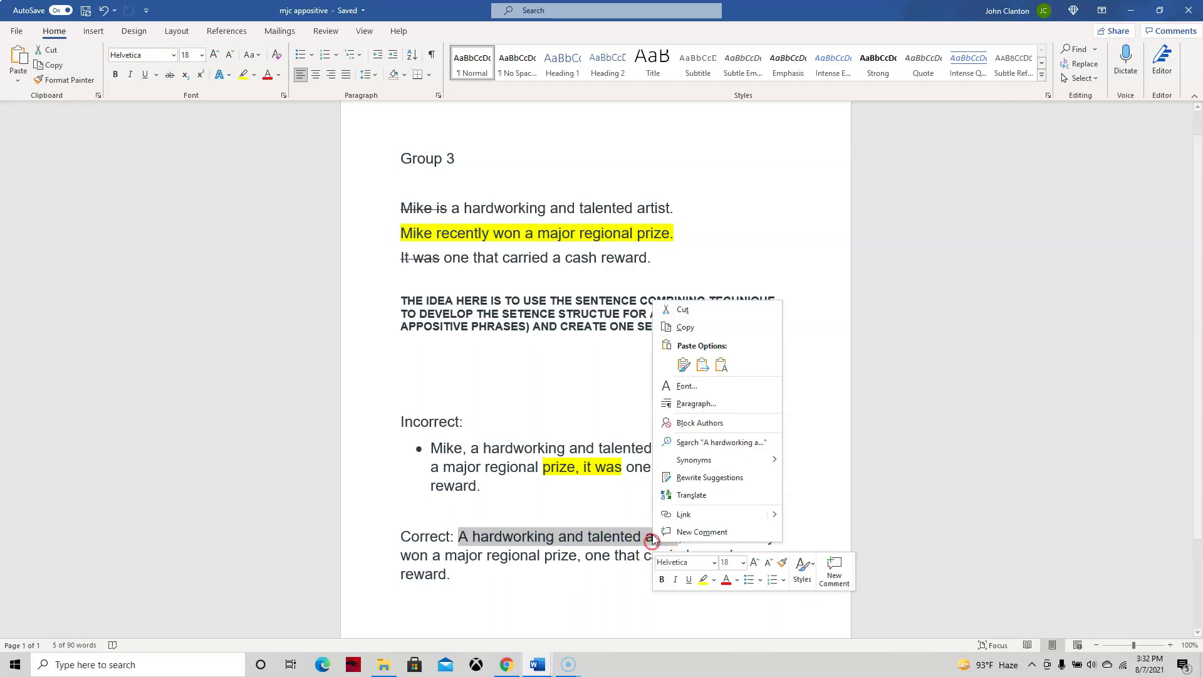
pyautogui.click(695, 327)
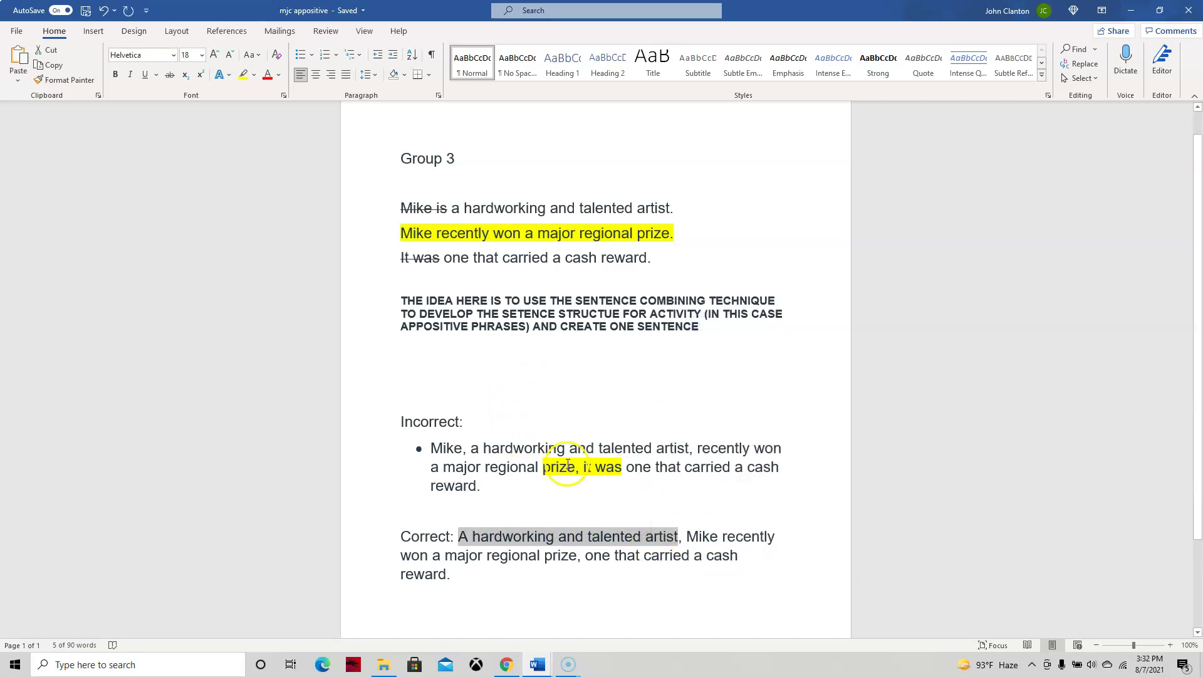
pyautogui.click(478, 586)
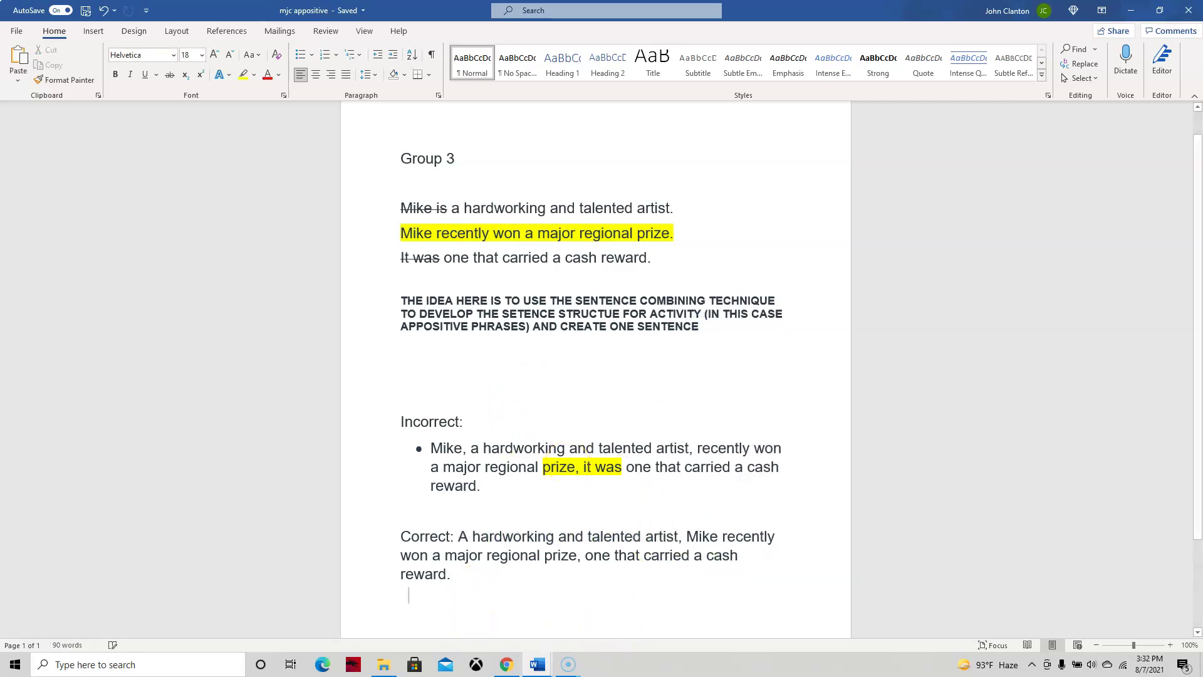
pyautogui.write('Mike,')
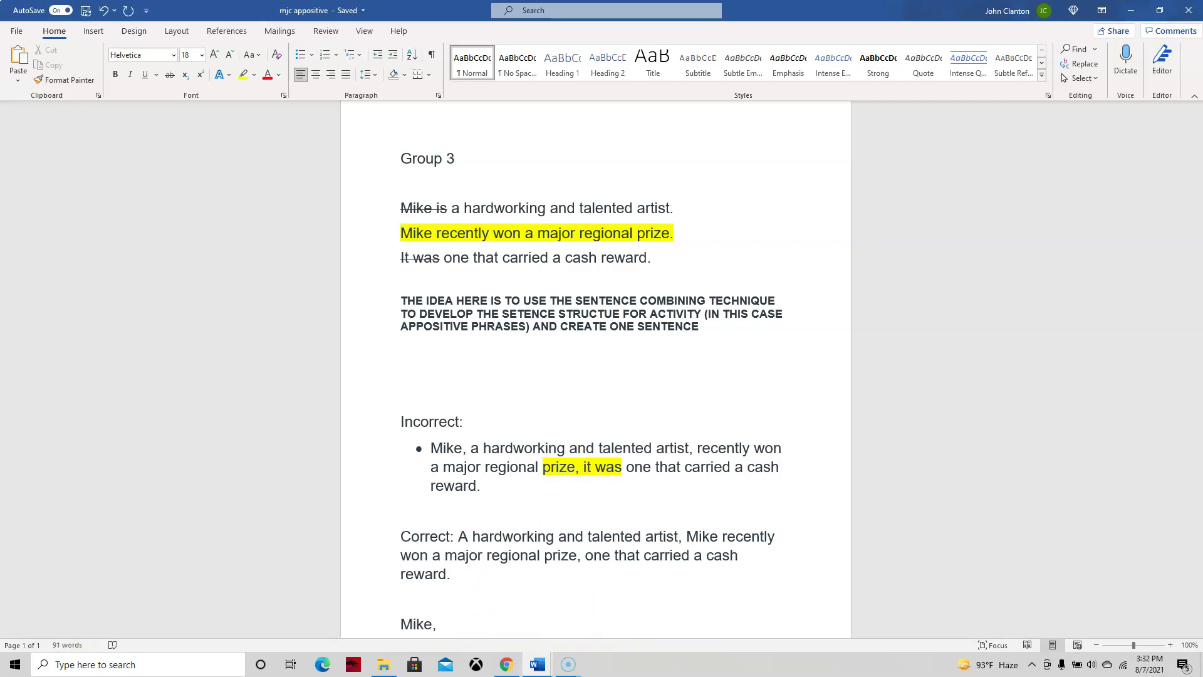
pyautogui.hotkey('ctrl', 'v')
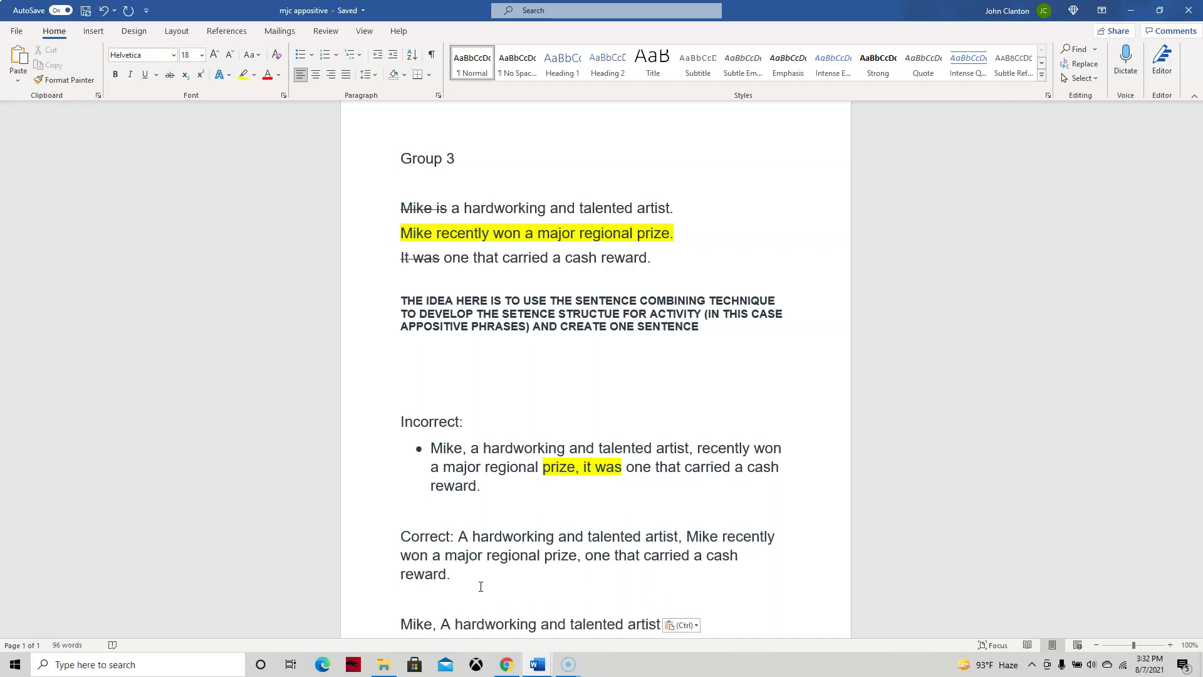
pyautogui.write('.')
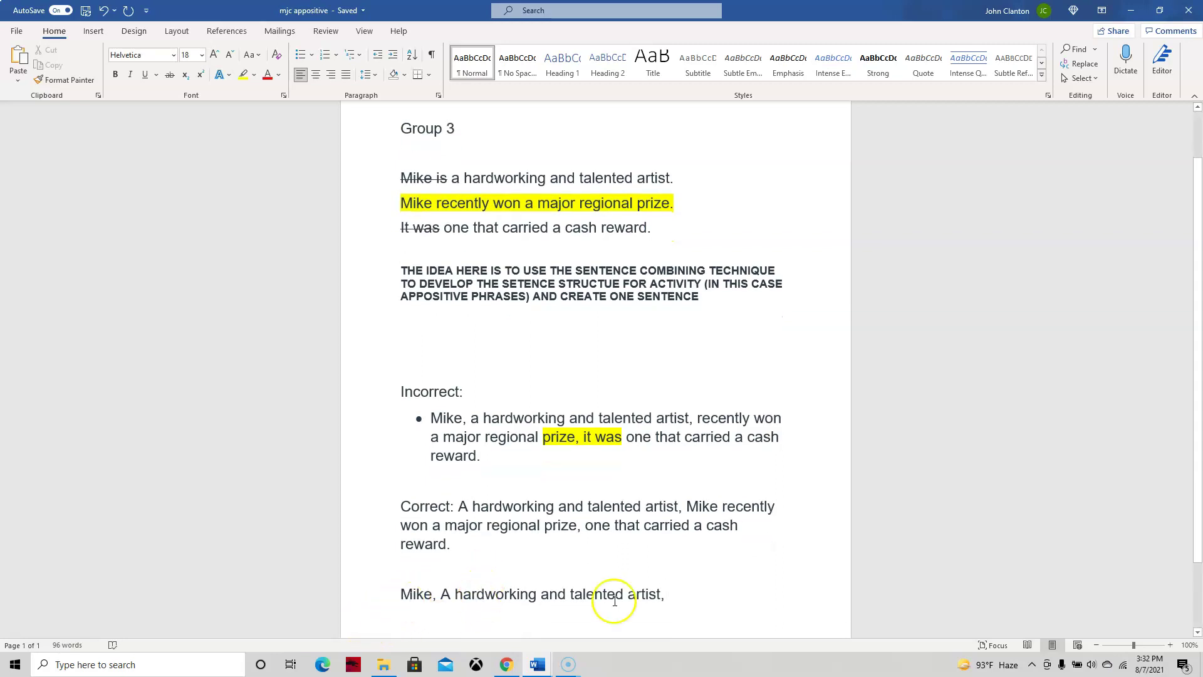
pyautogui.write(' re')
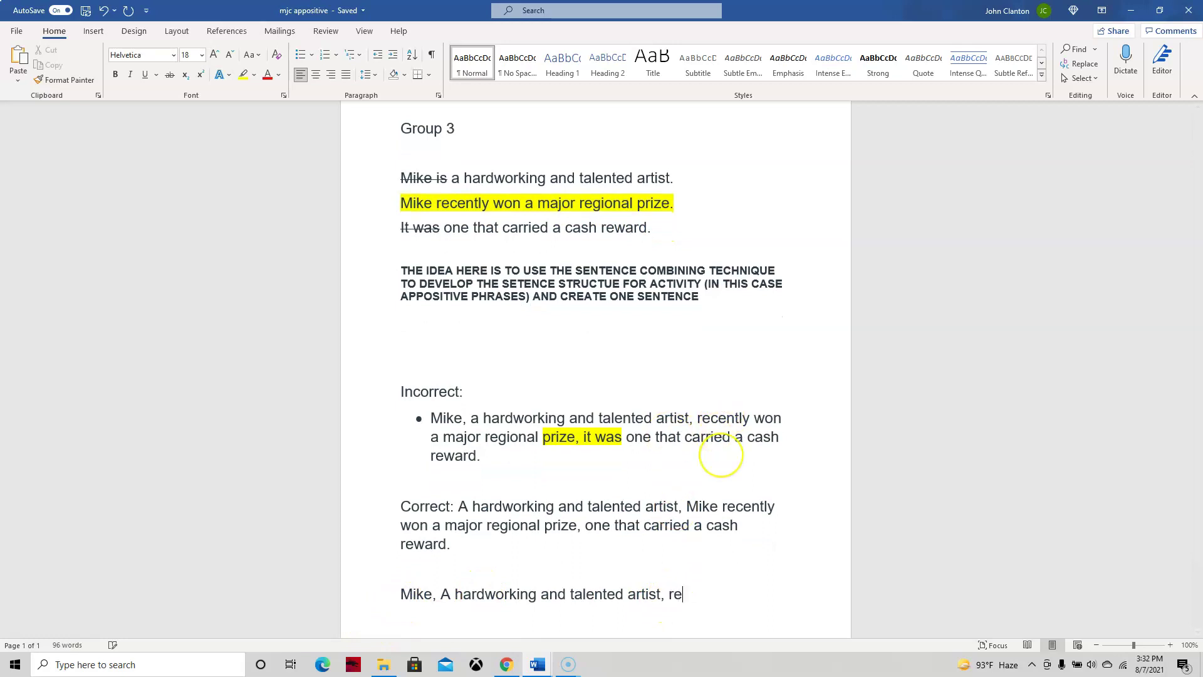
pyautogui.write('cently')
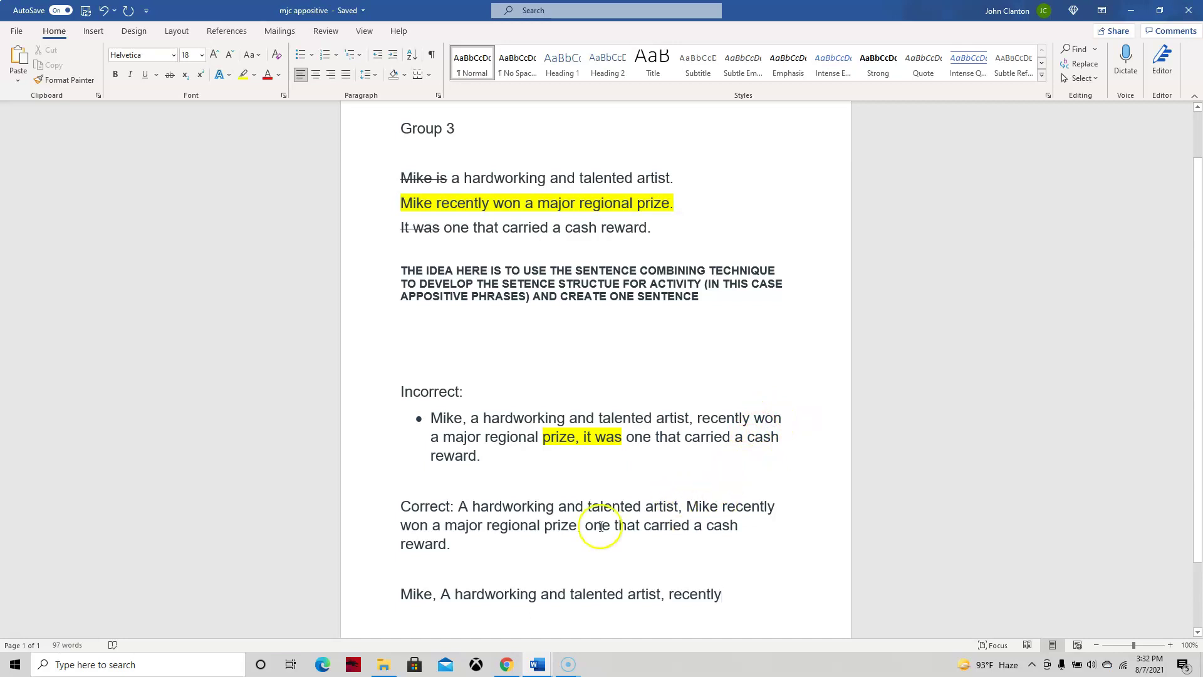
# - Complete the alternative version with a copy of "won a major regional prize, one that carried a cash reward." from the correct sentence
pyautogui.moveTo(390, 525); pyautogui.dragTo(462, 545)
pyautogui.rightClick(426, 531)
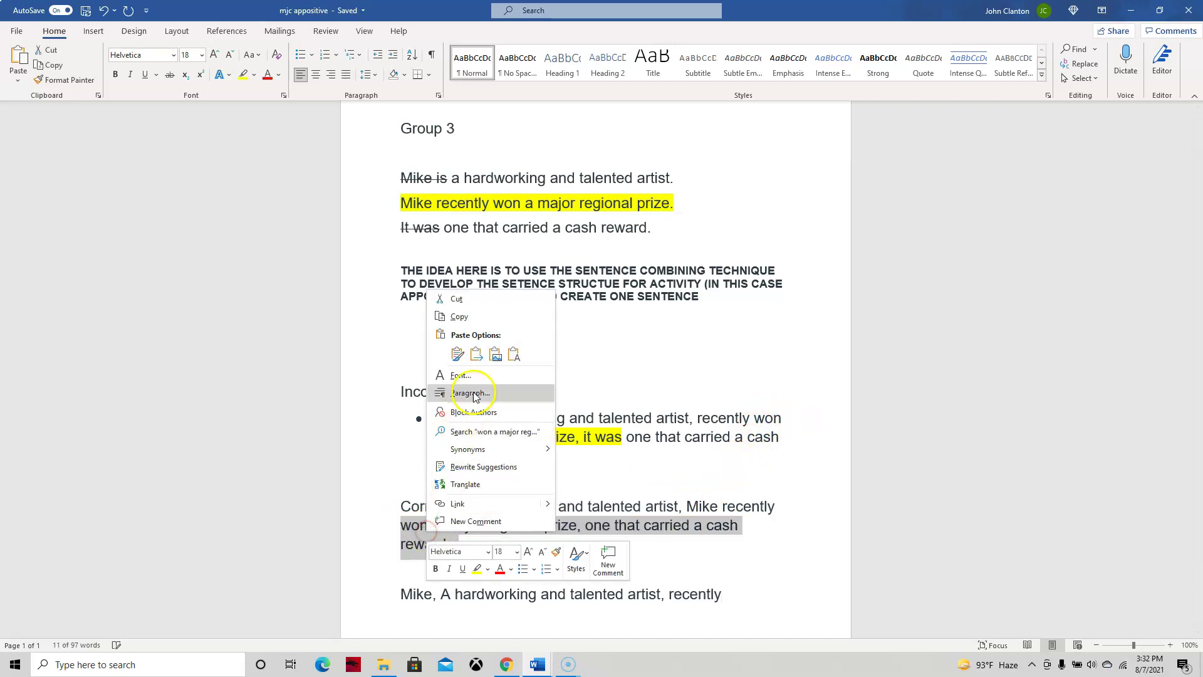
pyautogui.click(496, 316)
pyautogui.click(721, 591)
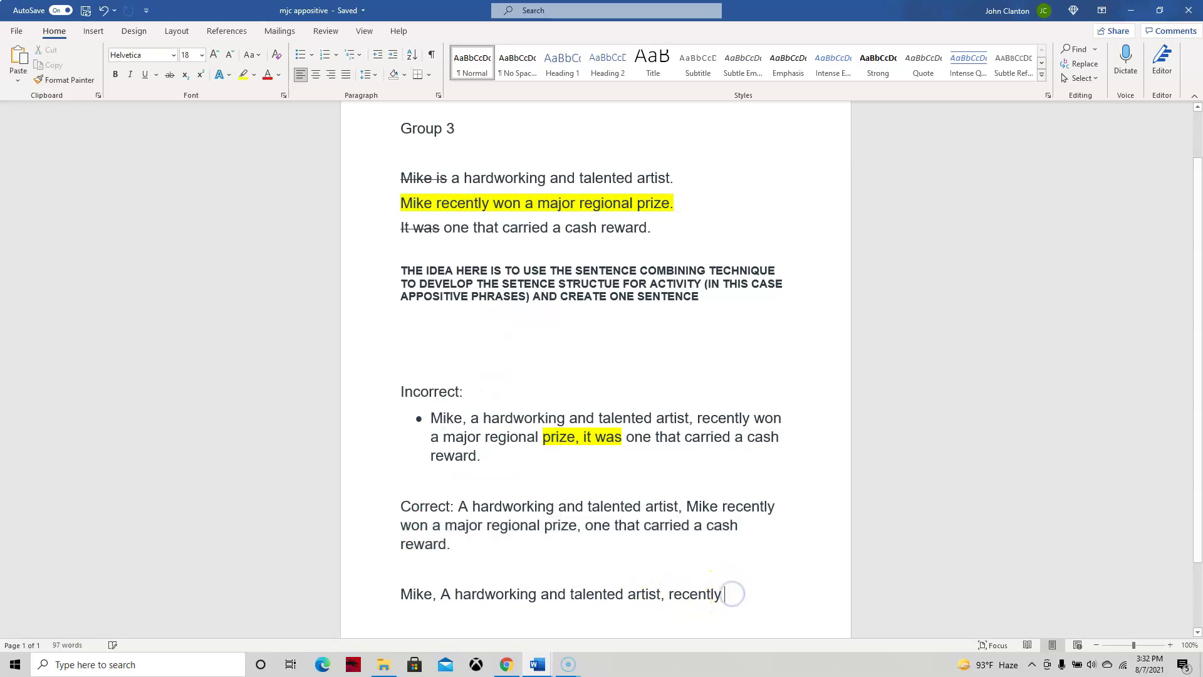
pyautogui.rightClick(726, 593)
pyautogui.click(768, 439)
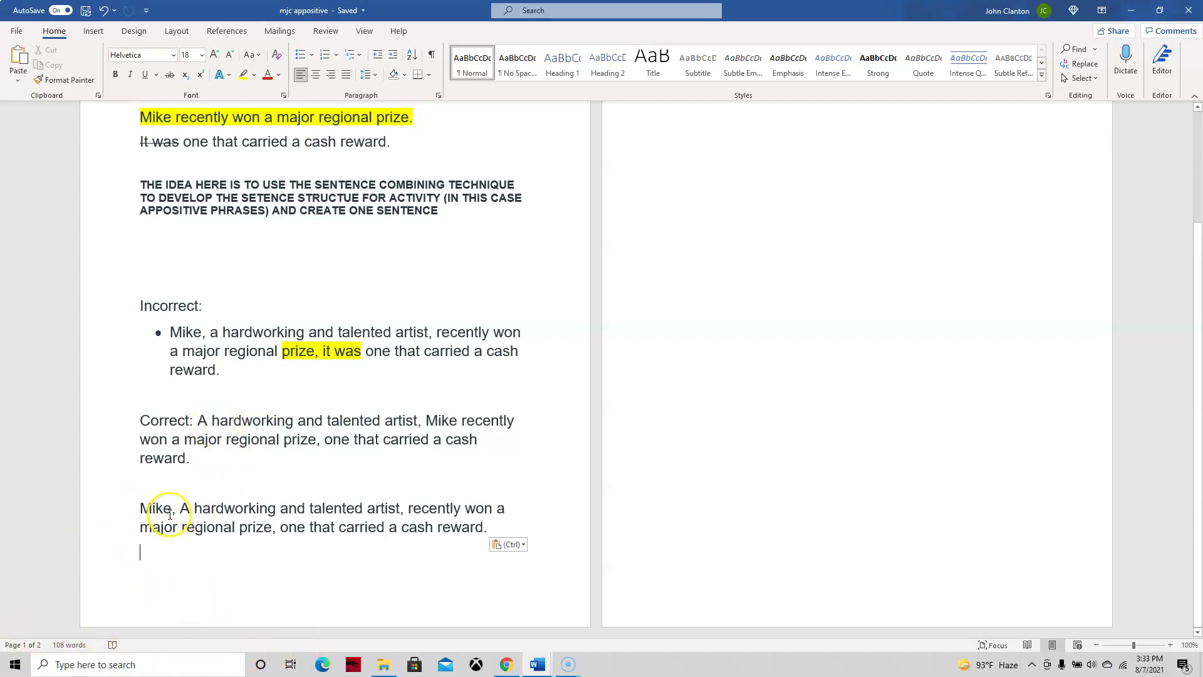
# - Replace the alternative version below the correct sentence with the opening appositive "A lazy and untalented musician,"
pyautogui.moveTo(143, 506); pyautogui.dragTo(486, 545)
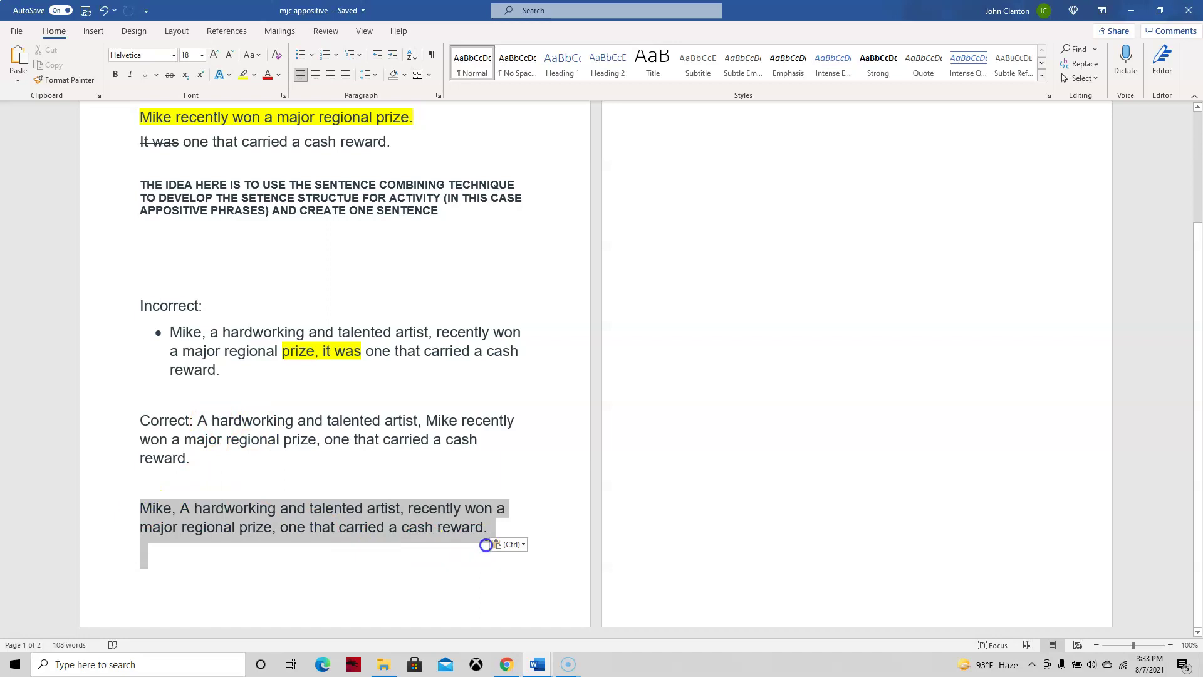
pyautogui.press('Delete')
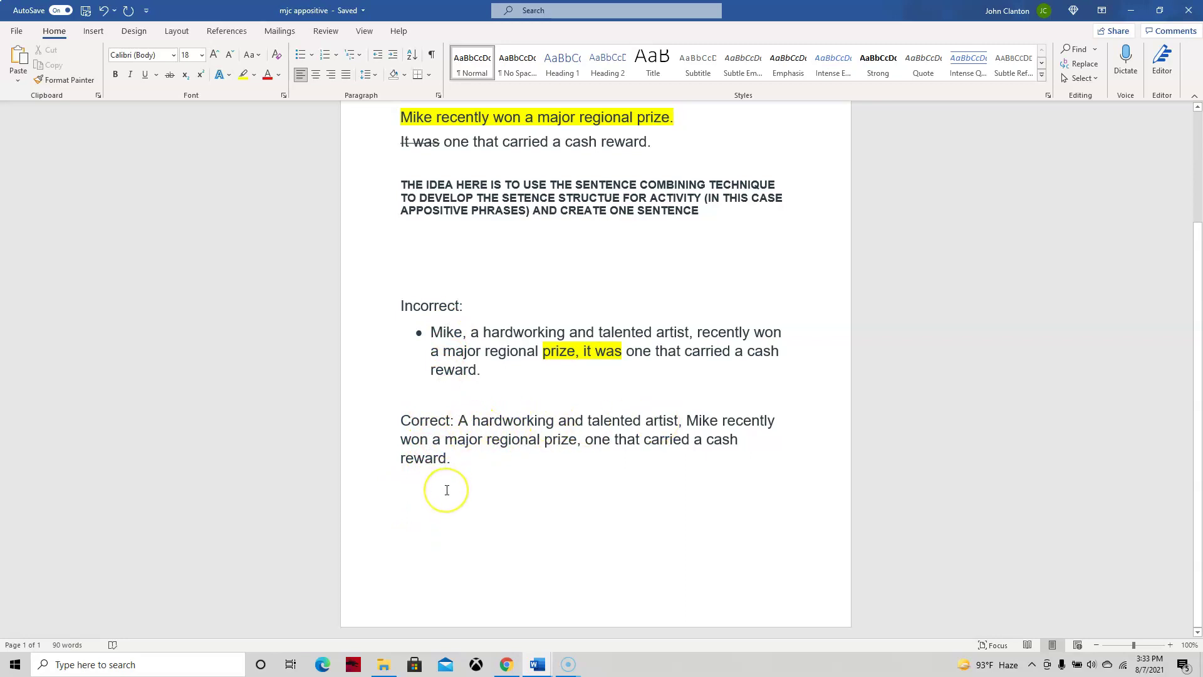
pyautogui.write('A')
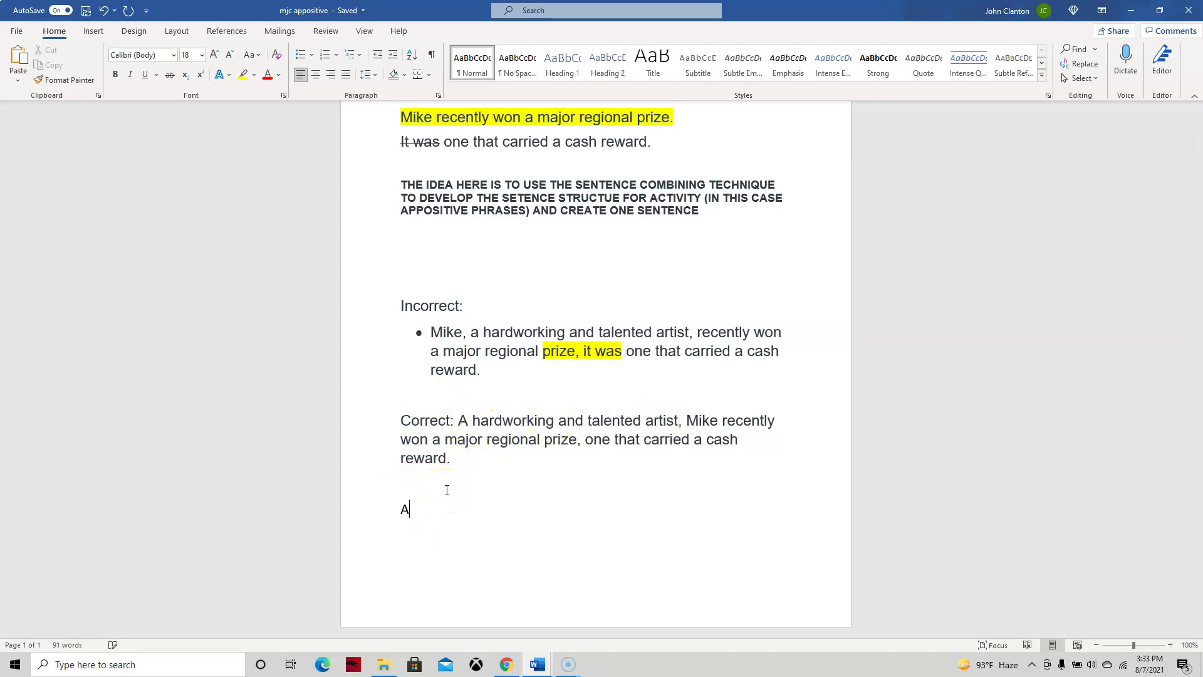
pyautogui.write(' lazy and untalented mus')
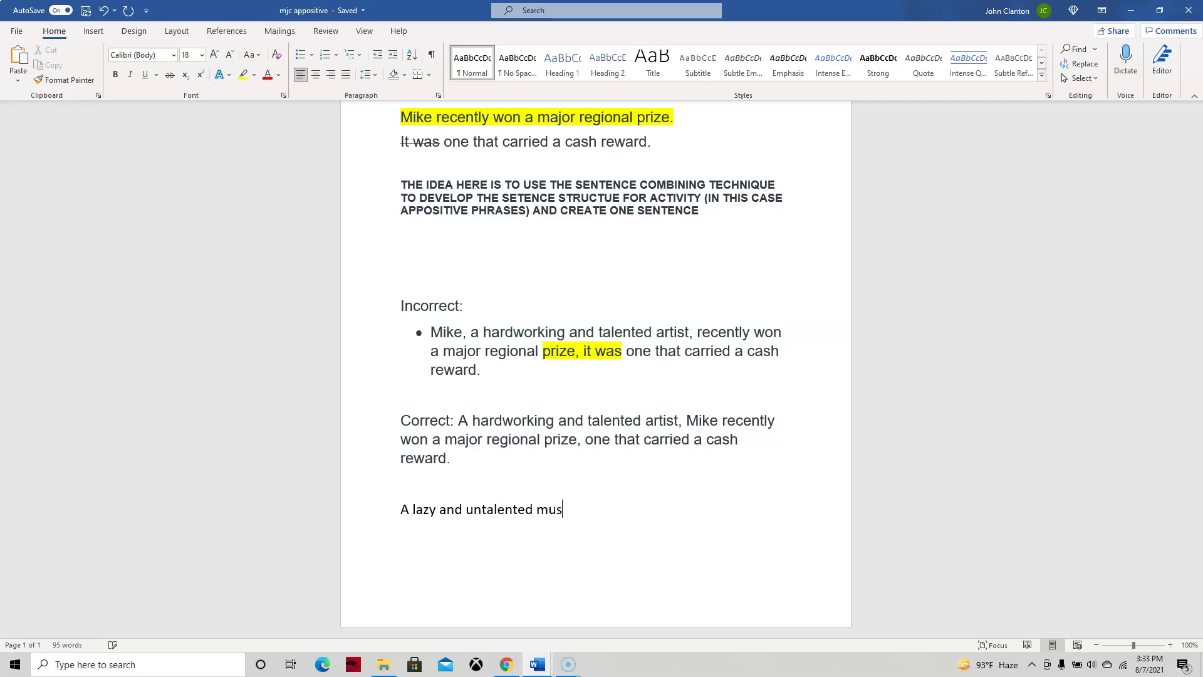
pyautogui.write('ician,')
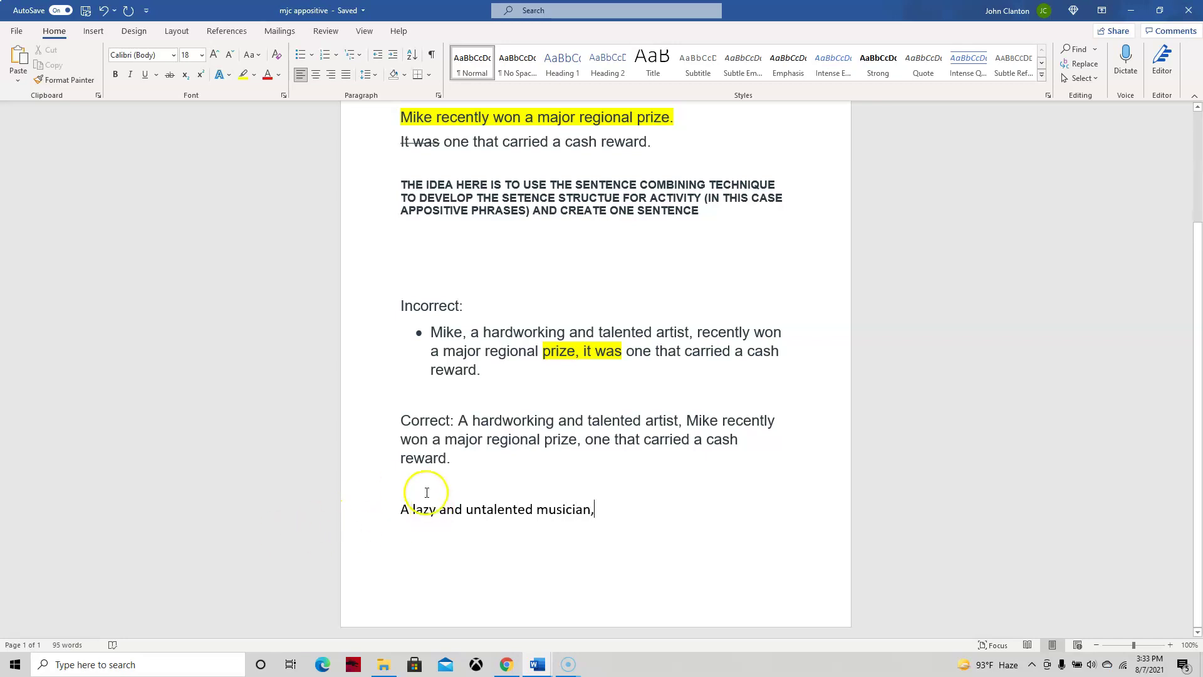
# - Select the opening appositives of both sentences for comparison, and continue the new sentence with "Keisha recently"
pyautogui.moveTo(458, 420); pyautogui.dragTo(680, 421)
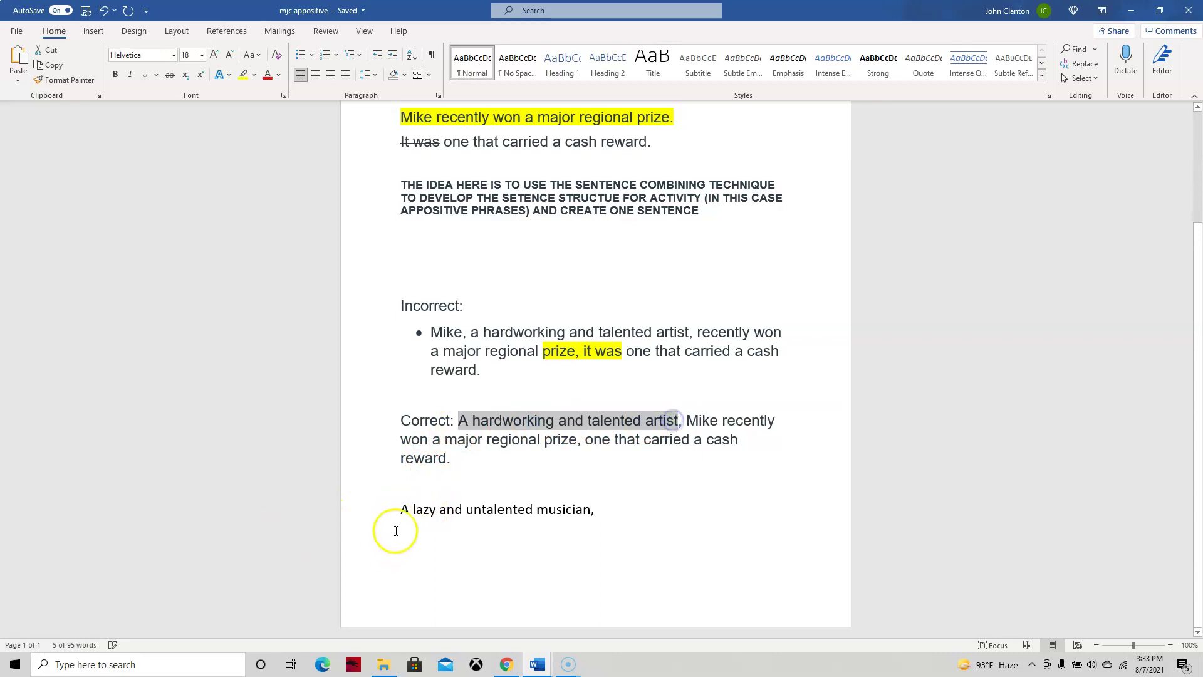
pyautogui.moveTo(401, 509); pyautogui.dragTo(537, 513)
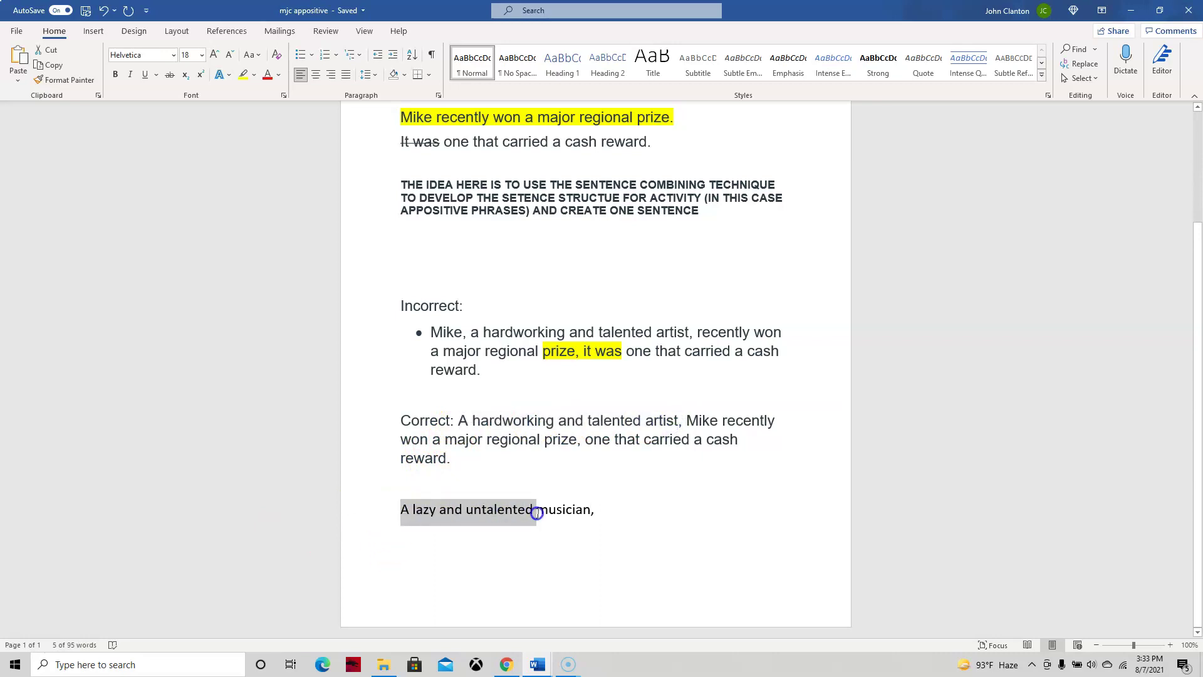
pyautogui.click(612, 516)
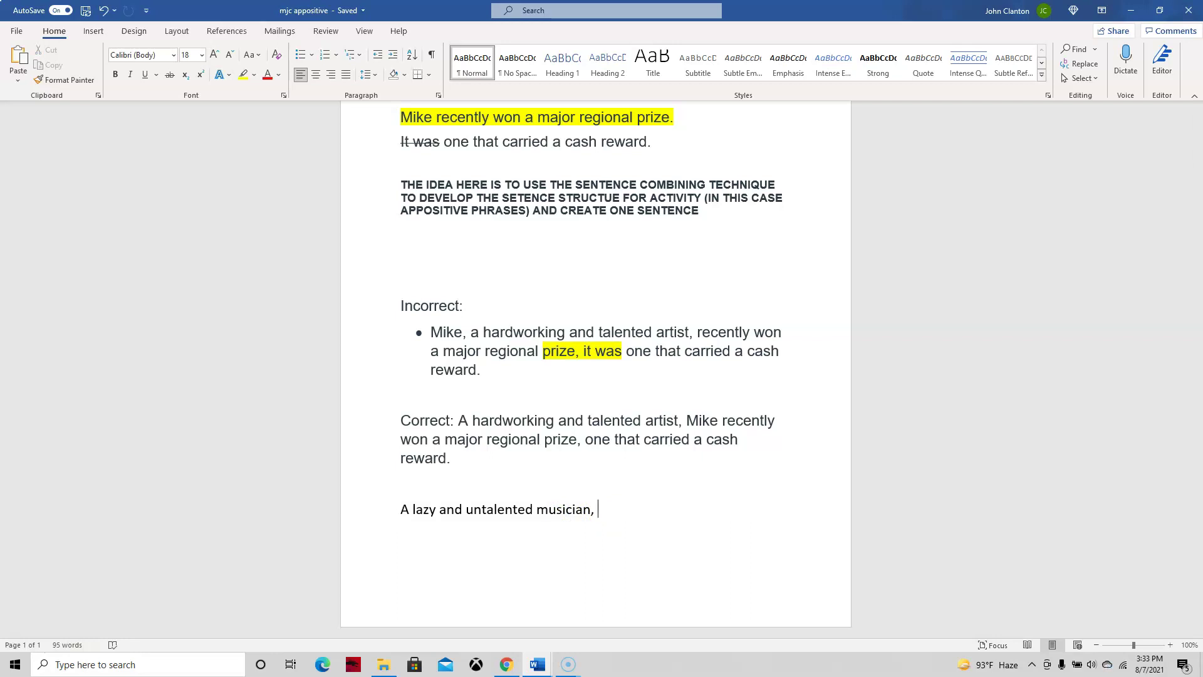
pyautogui.write('Ke')
pyautogui.write('si')
pyautogui.write('ish')
pyautogui.write('ecently')
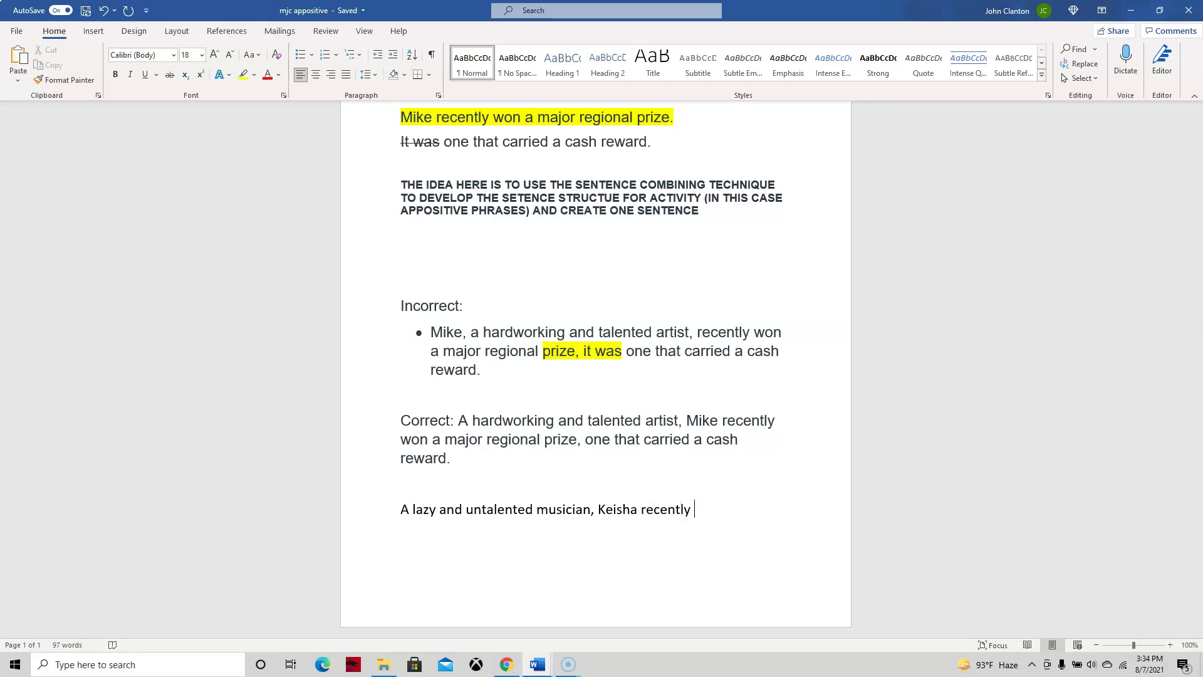
# - In the new sentence, replace "recently" with "relies on others to write her songs"
pyautogui.press('BackSpace')
pyautogui.press('BackSpace')
pyautogui.press('BackSpace')
pyautogui.press('BackSpace')
pyautogui.write('relies on')
pyautogui.write('e')
pyautogui.press('BackSpace')
pyautogui.press('BackSpace')
pyautogui.write('n others to')
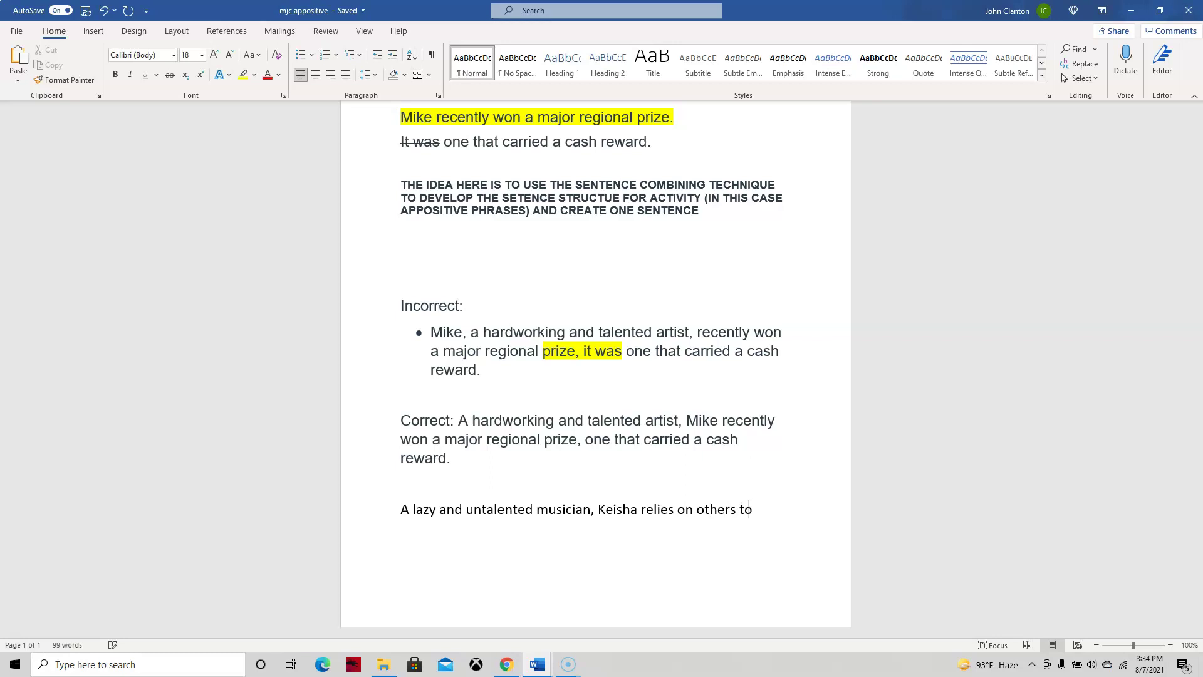
pyautogui.write(' write her songs')
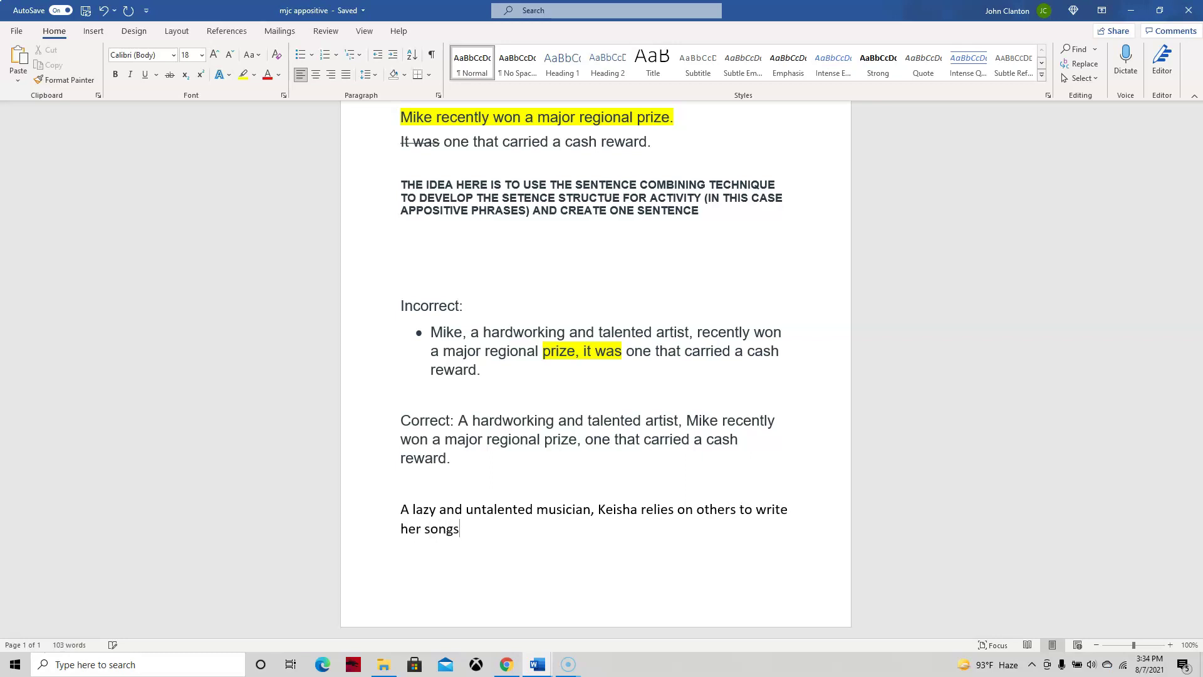
# - Finish the new sentence with the closing appositive ", the ones that have good beats but weak poetic quality."
pyautogui.write(',')
pyautogui.write('the ones that have')
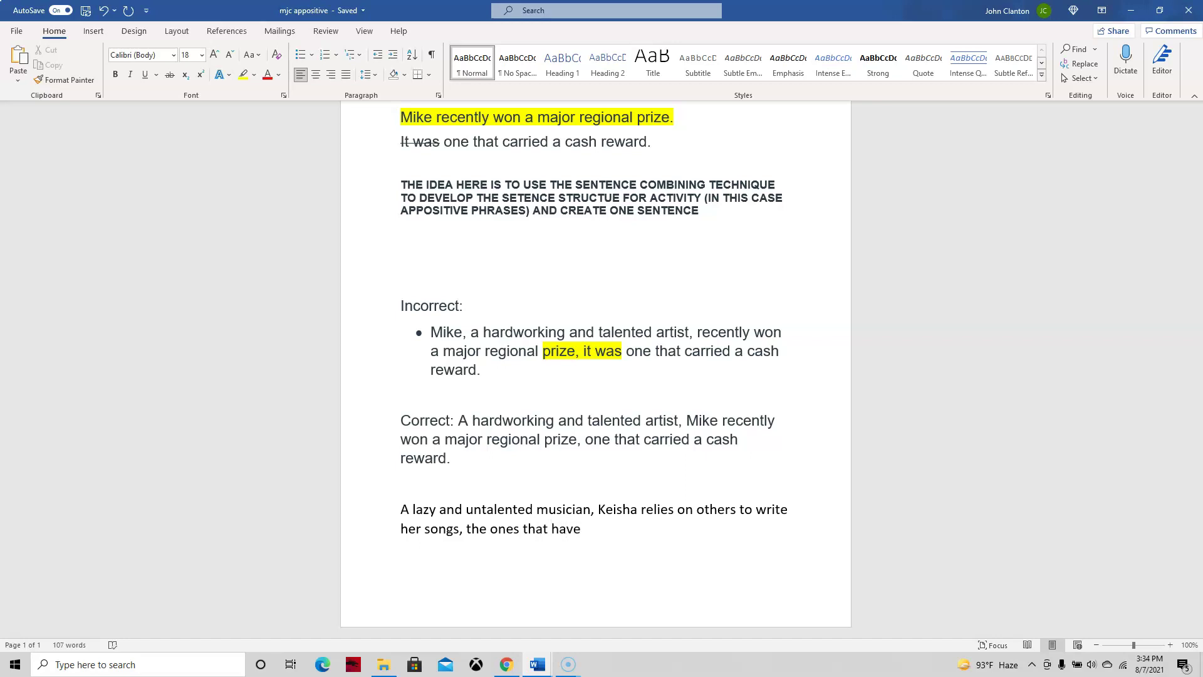
pyautogui.write(' good beats but we')
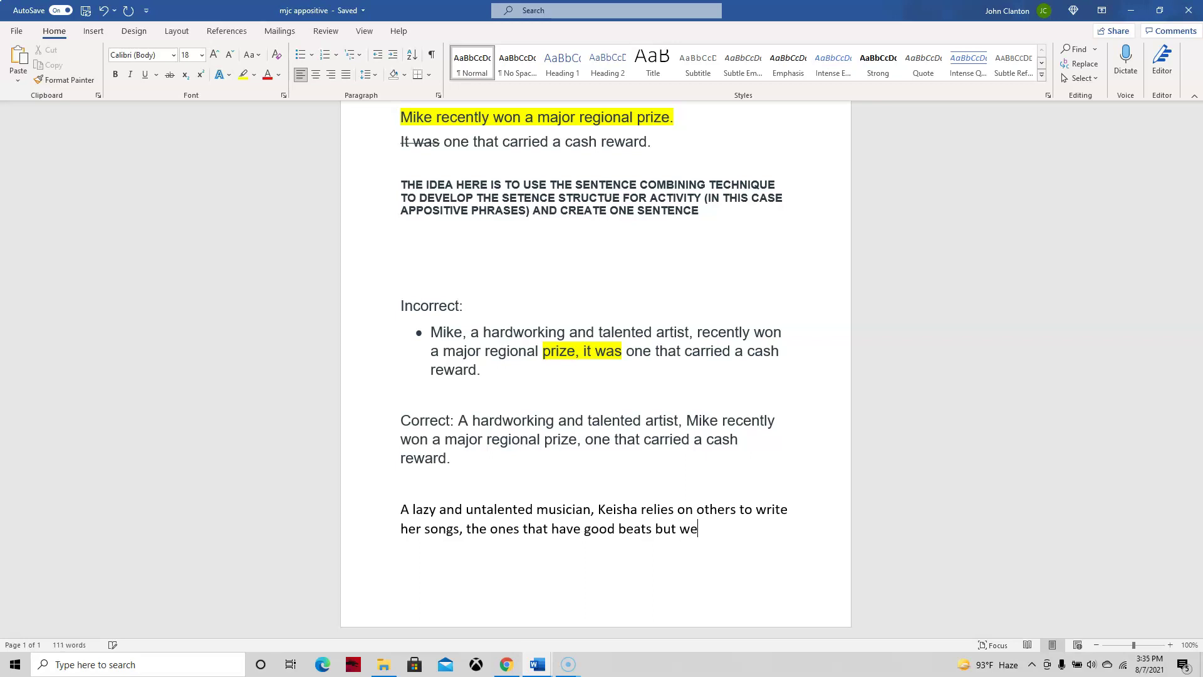
pyautogui.write('ak lyri')
pyautogui.press('BackSpace')
pyautogui.press('BackSpace')
pyautogui.press('BackSpace')
pyautogui.write('poetic quality.')
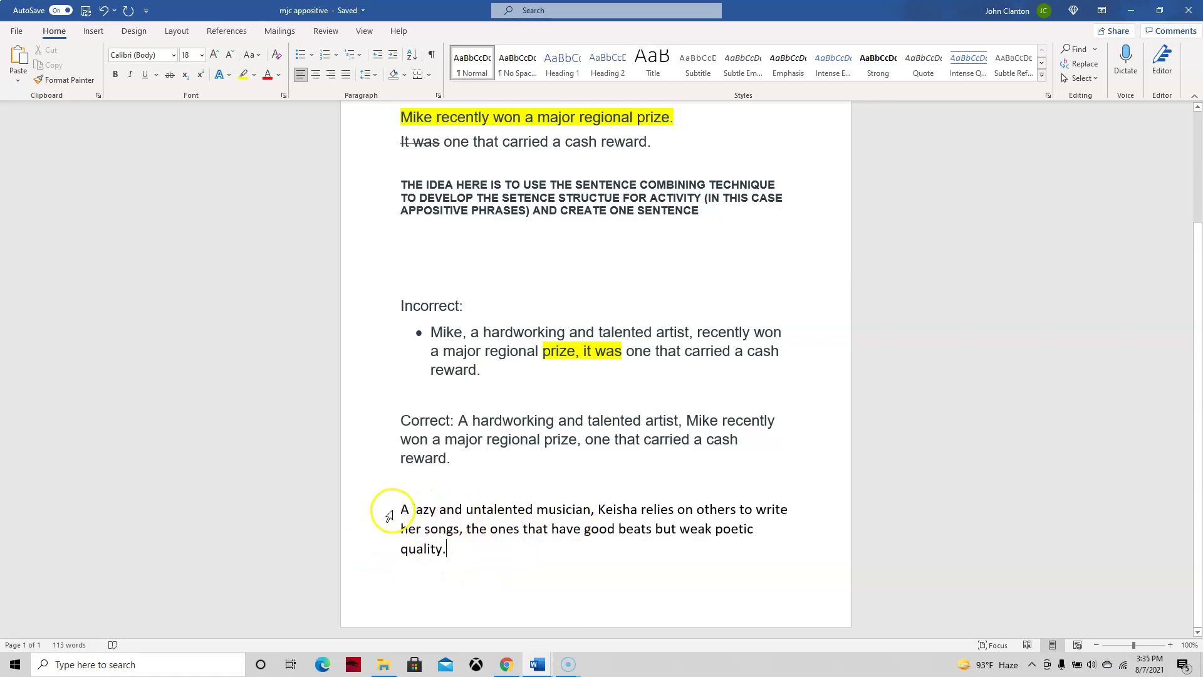
# - Compare the opening appositives, main clause and closing appositives of the model and new sentences by selecting the matching parts
pyautogui.moveTo(394, 509); pyautogui.dragTo(569, 507)
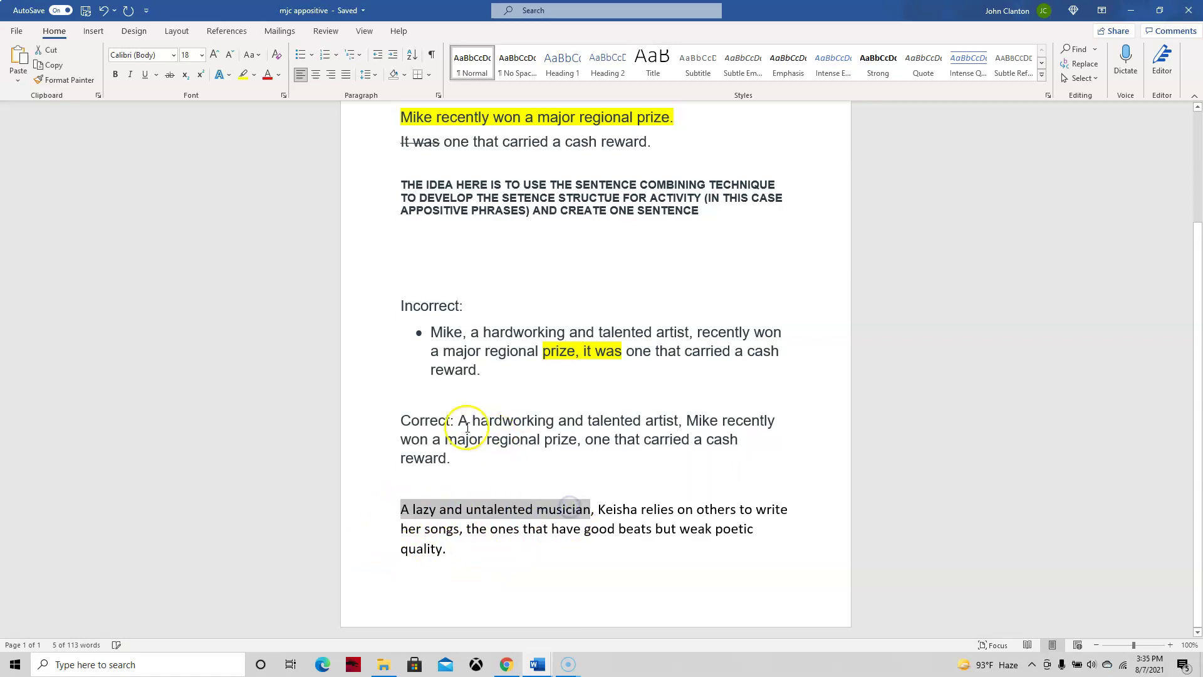
pyautogui.moveTo(457, 421); pyautogui.dragTo(572, 435)
pyautogui.moveTo(599, 511); pyautogui.dragTo(444, 525)
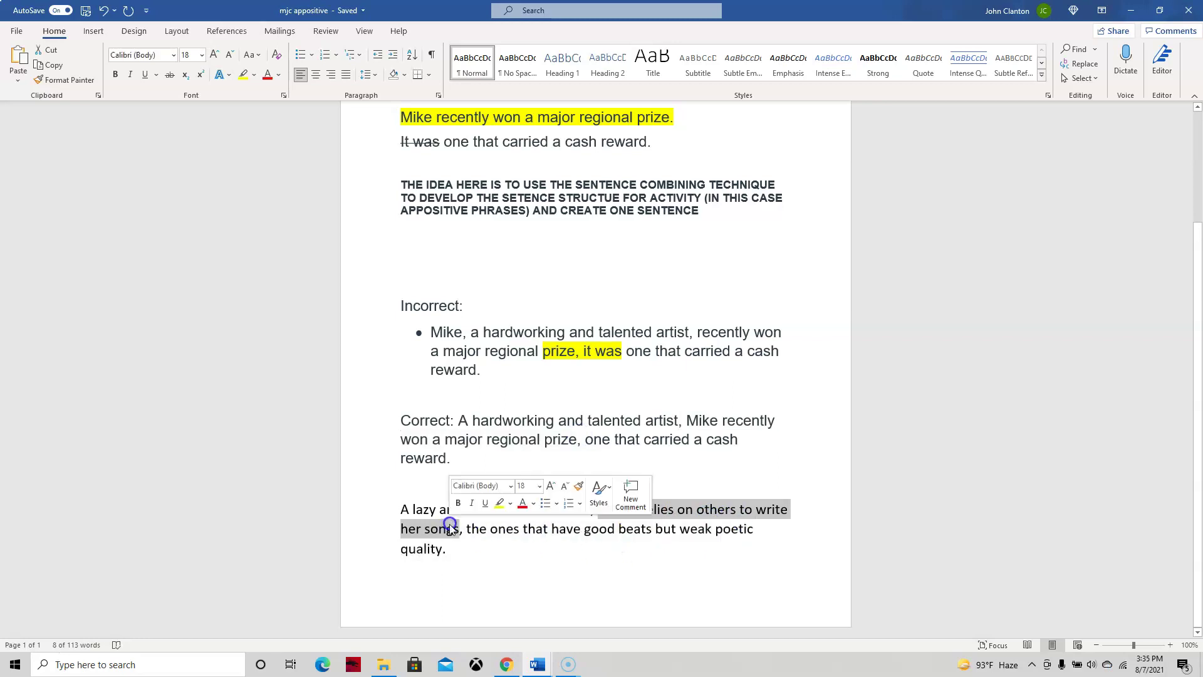
pyautogui.moveTo(577, 440); pyautogui.dragTo(736, 459)
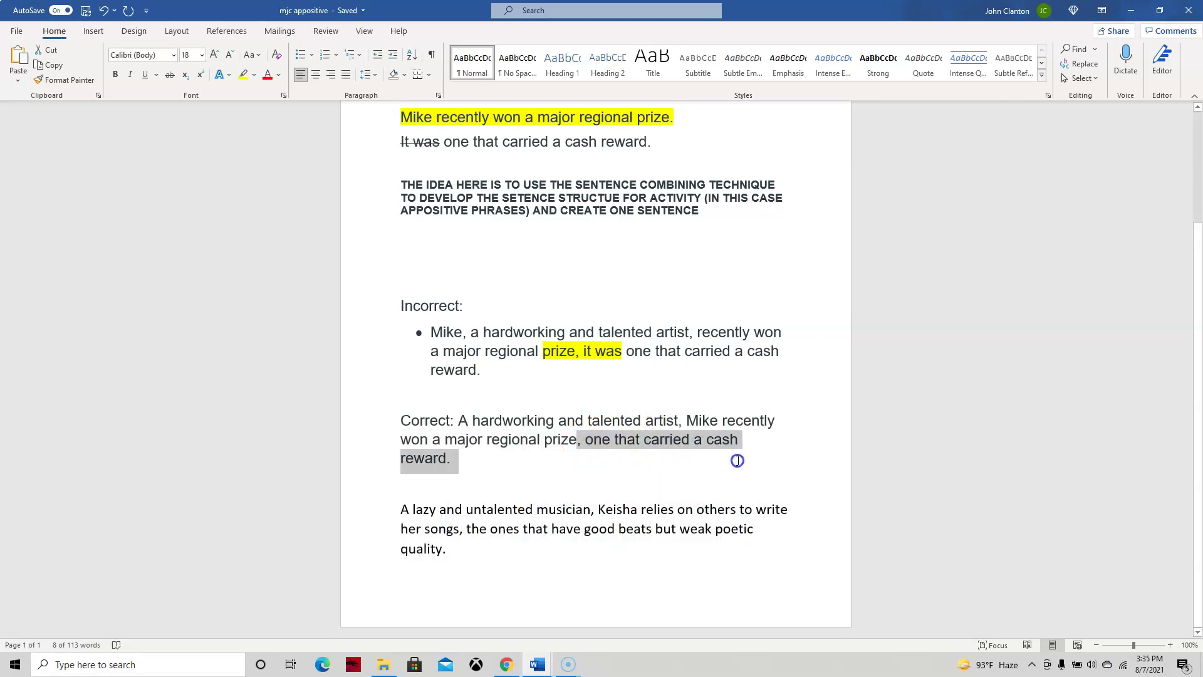
pyautogui.moveTo(471, 530); pyautogui.dragTo(562, 551)
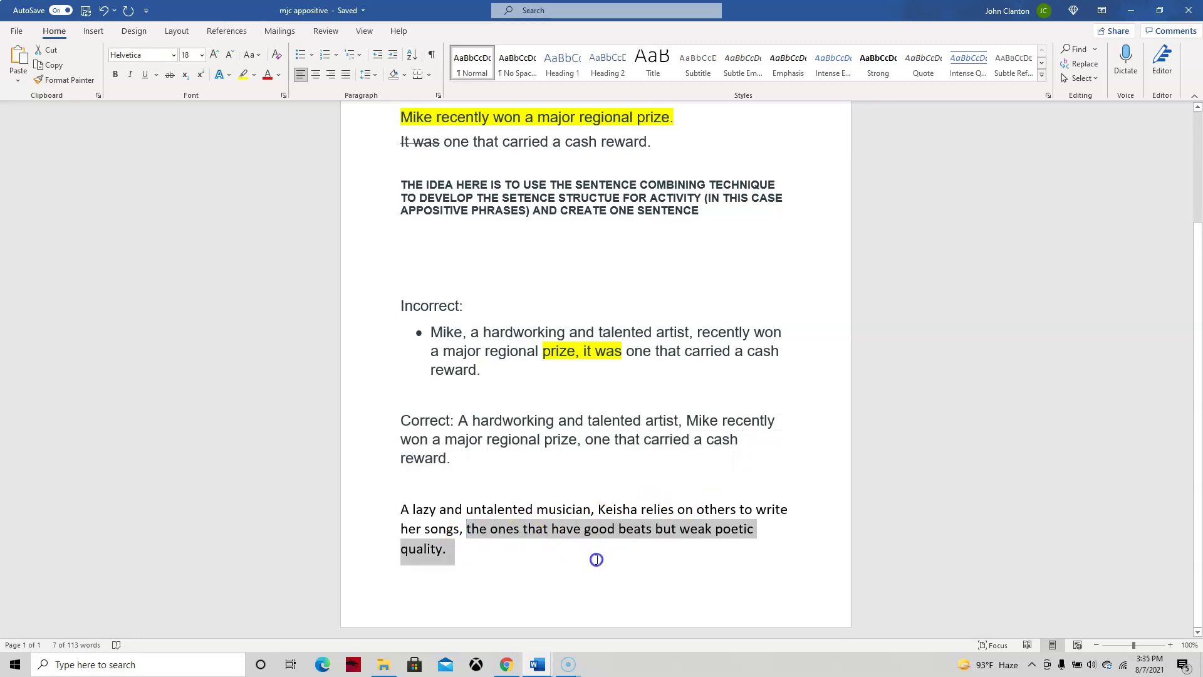
pyautogui.click(561, 552)
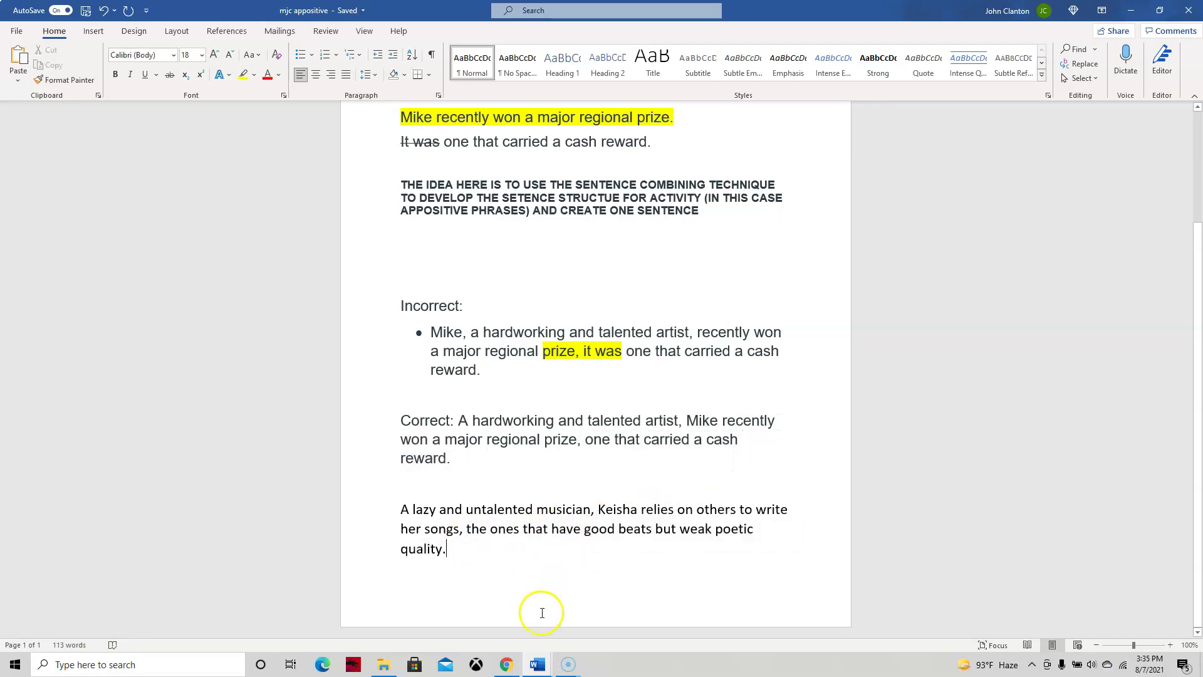
pyautogui.scroll(1, 540, 609)
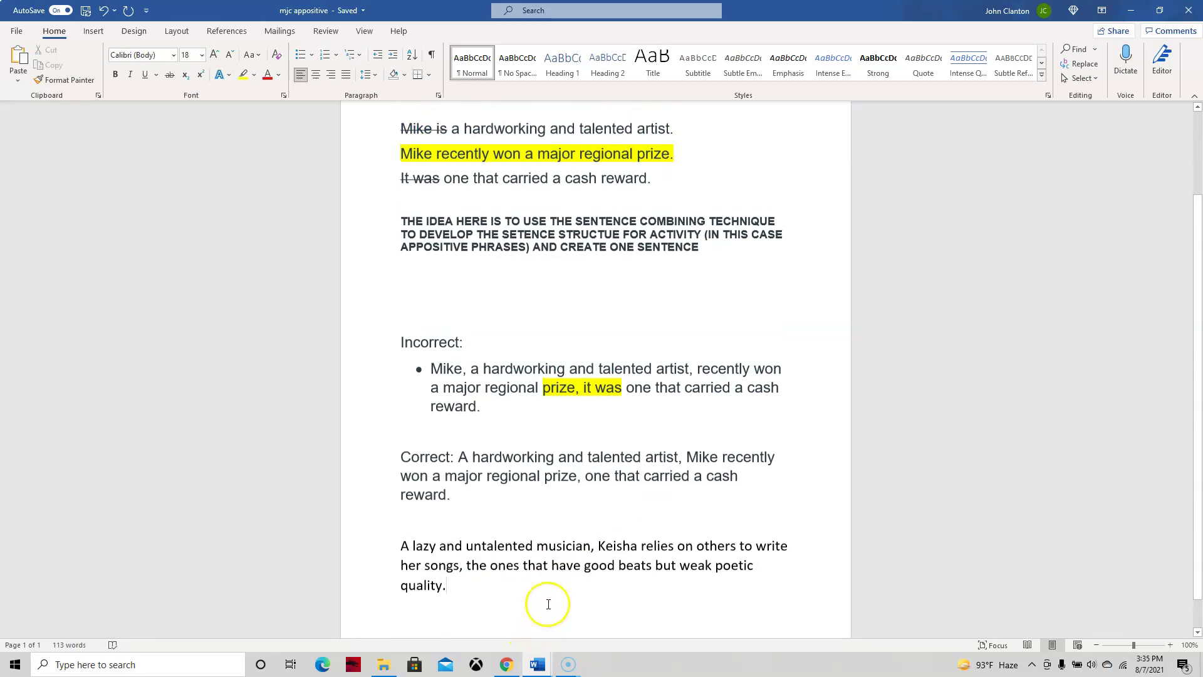